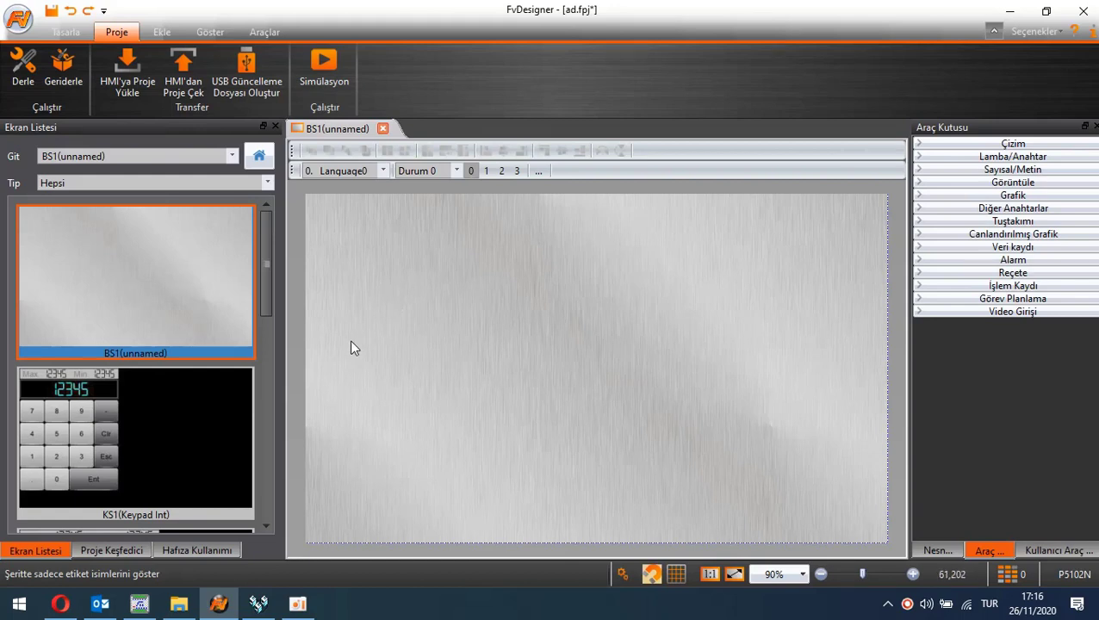
Switch to the Ethernet adaptor Configuration tool and scan the LAN for Fatek Ethernet modules
left_click(258, 603)
mouse_move(510, 172)
left_mouse_down()
mouse_move(482, 185)
mouse_move(509, 178)
left_mouse_up()
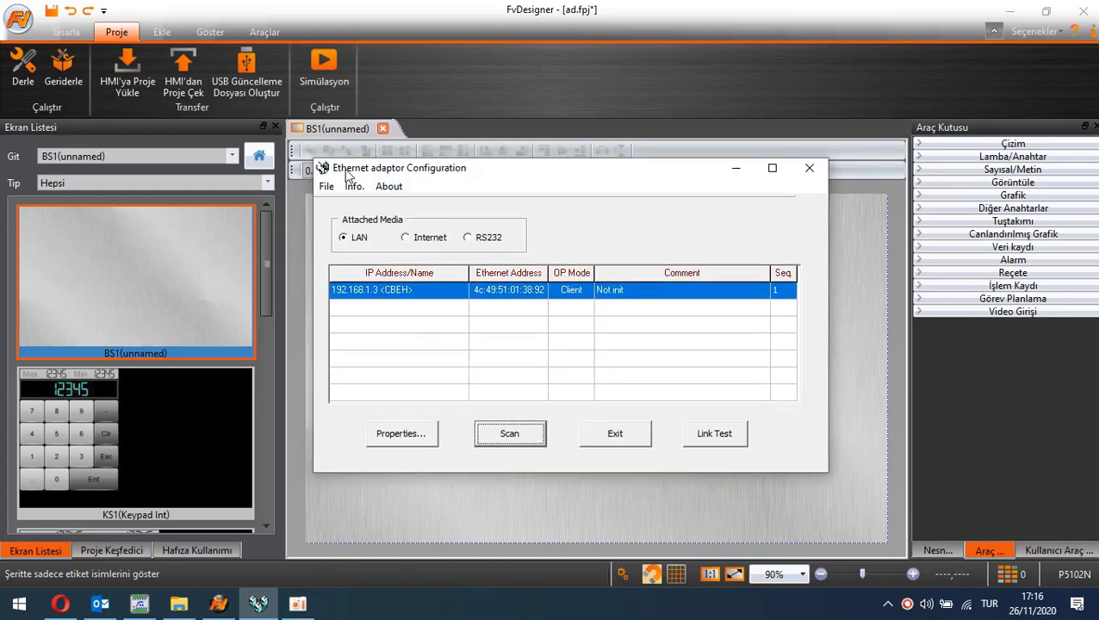
left_click_drag(412, 172, 396, 185)
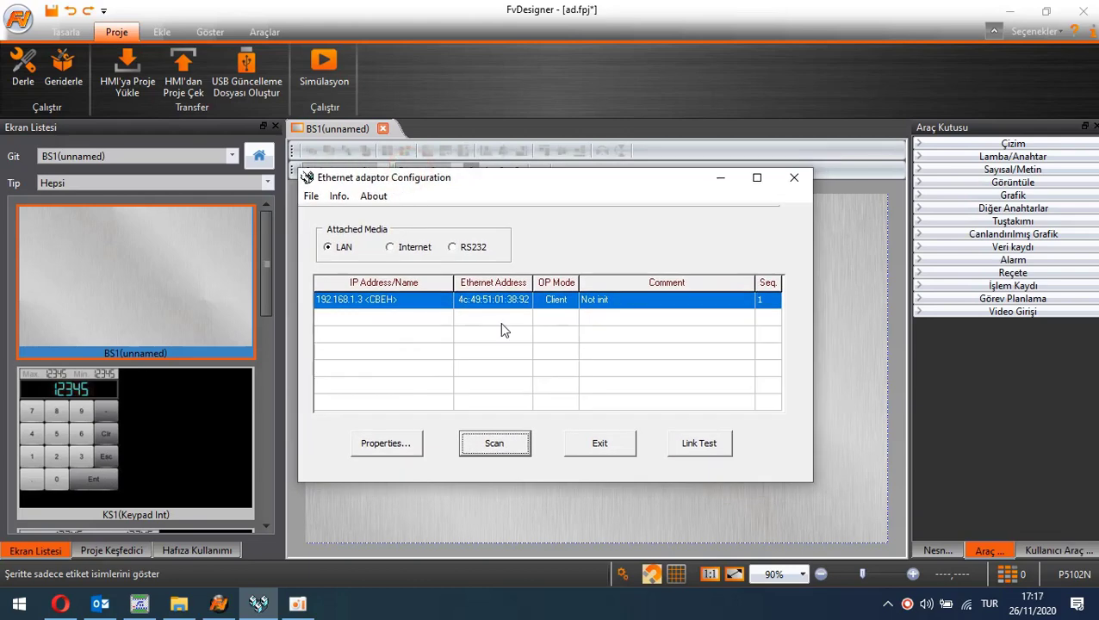
left_click(487, 453)
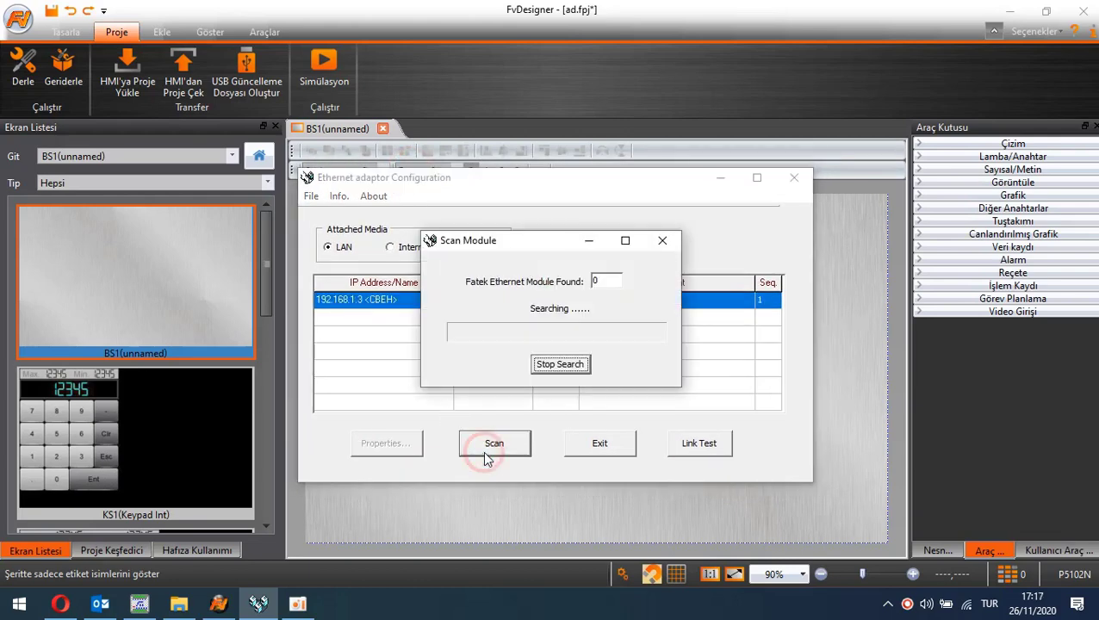
left_click(560, 364)
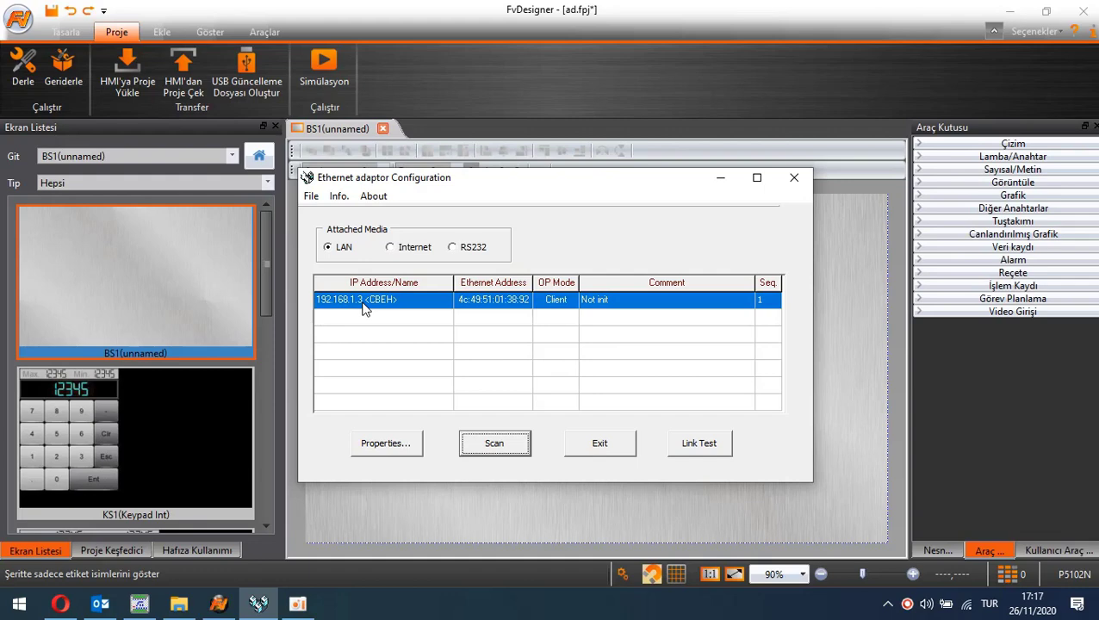
mouse_move(461, 184)
left_mouse_down()
mouse_move(408, 170)
mouse_move(441, 176)
mouse_move(443, 186)
left_mouse_up()
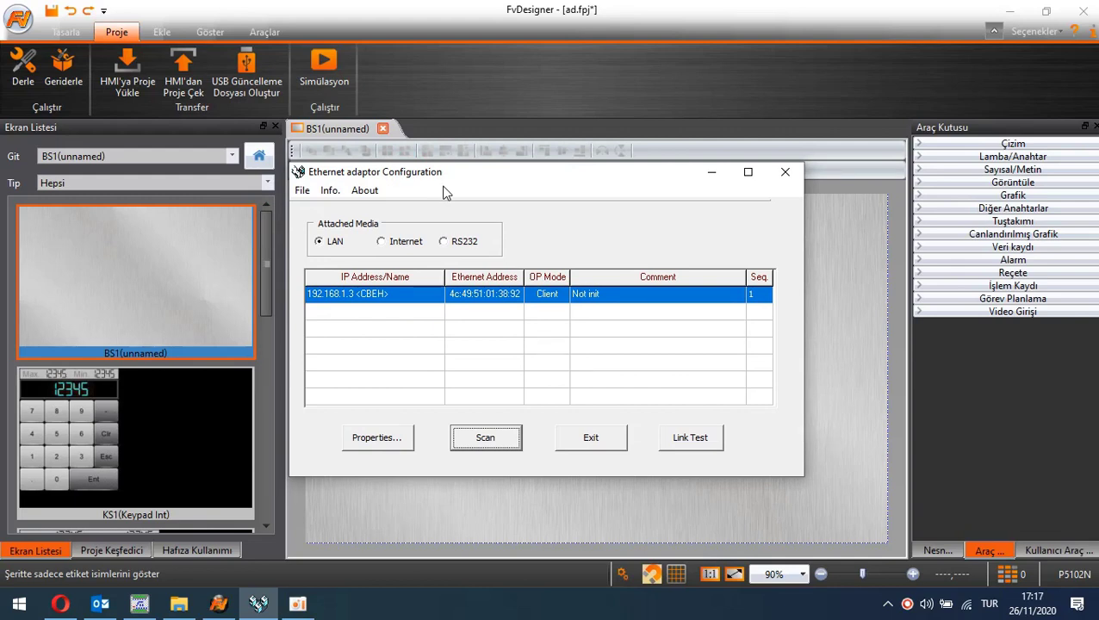
Open the properties of the module at 192.168.1.3, entering the adaptor password when requested
double_click(363, 297)
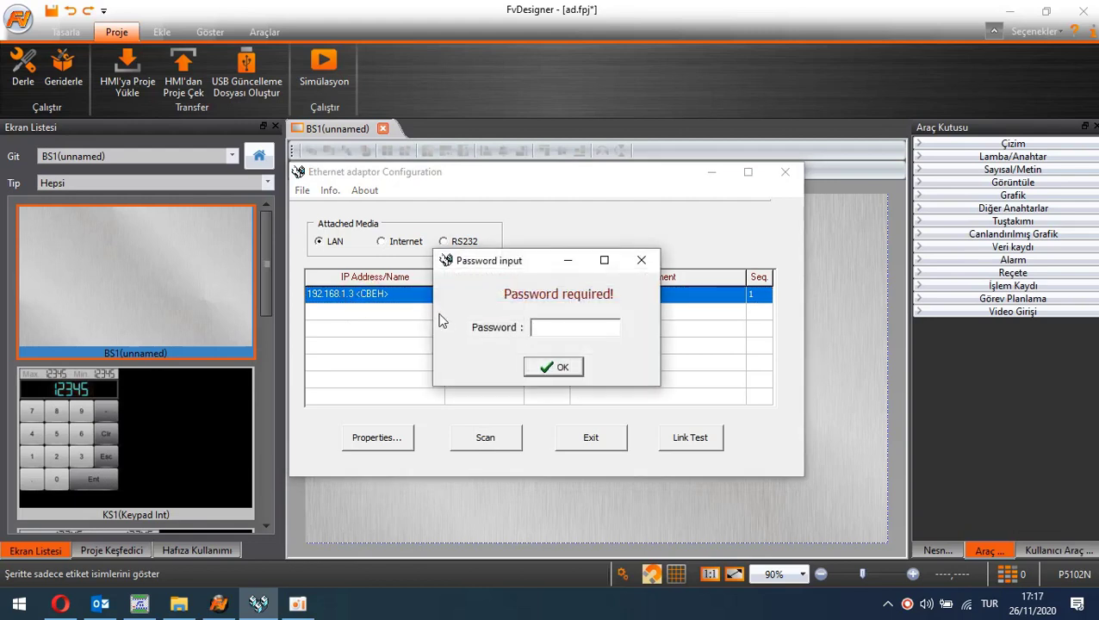
type("****")
key("Return")
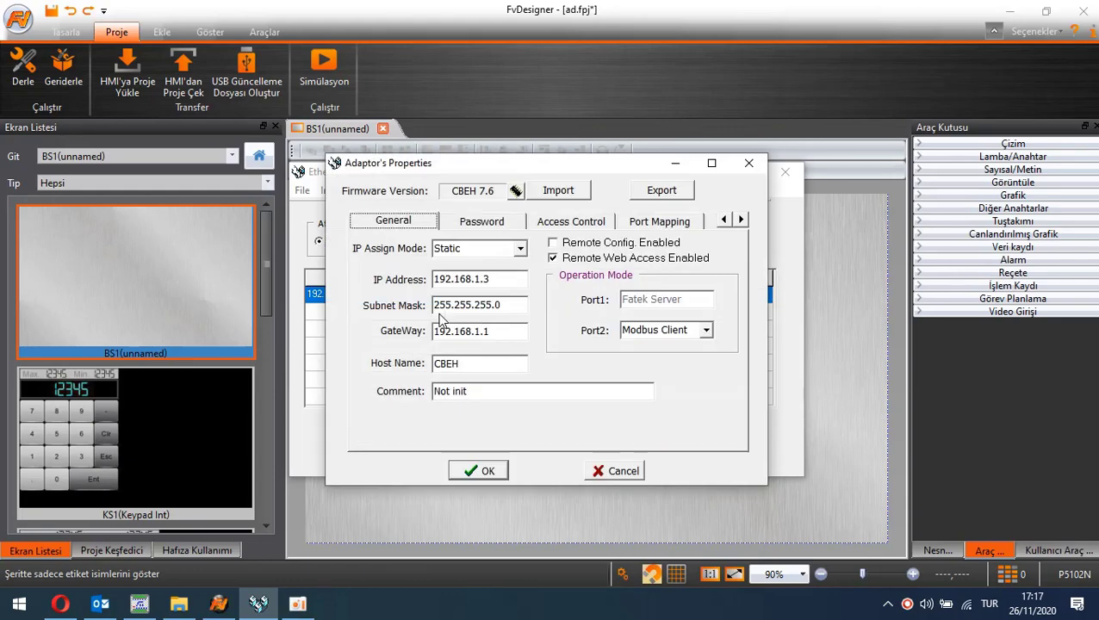
mouse_move(476, 171)
left_mouse_down()
mouse_move(443, 152)
mouse_move(466, 175)
left_mouse_up()
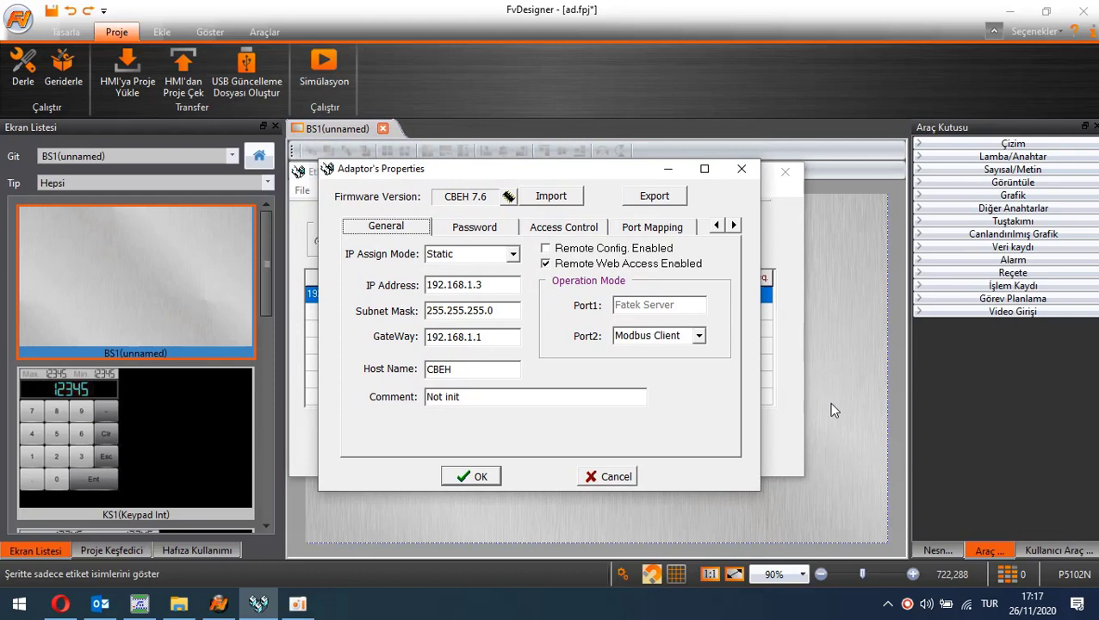
Set the adaptor's Port2 operation mode to Fatek Client, save the properties and minimize the configuration tool
left_click(701, 336)
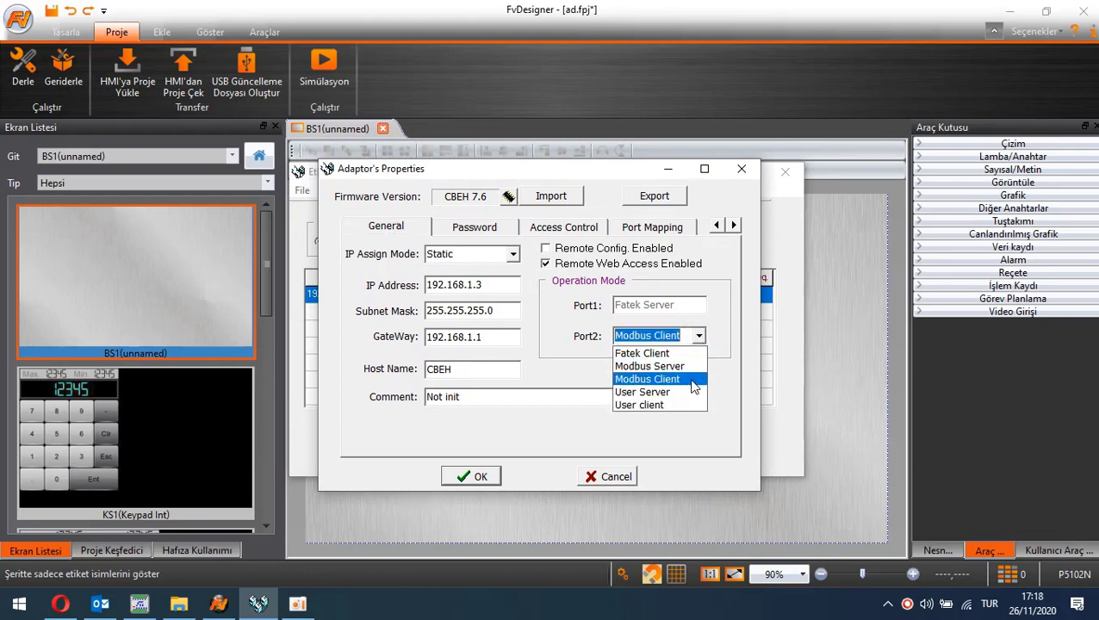
left_click(668, 355)
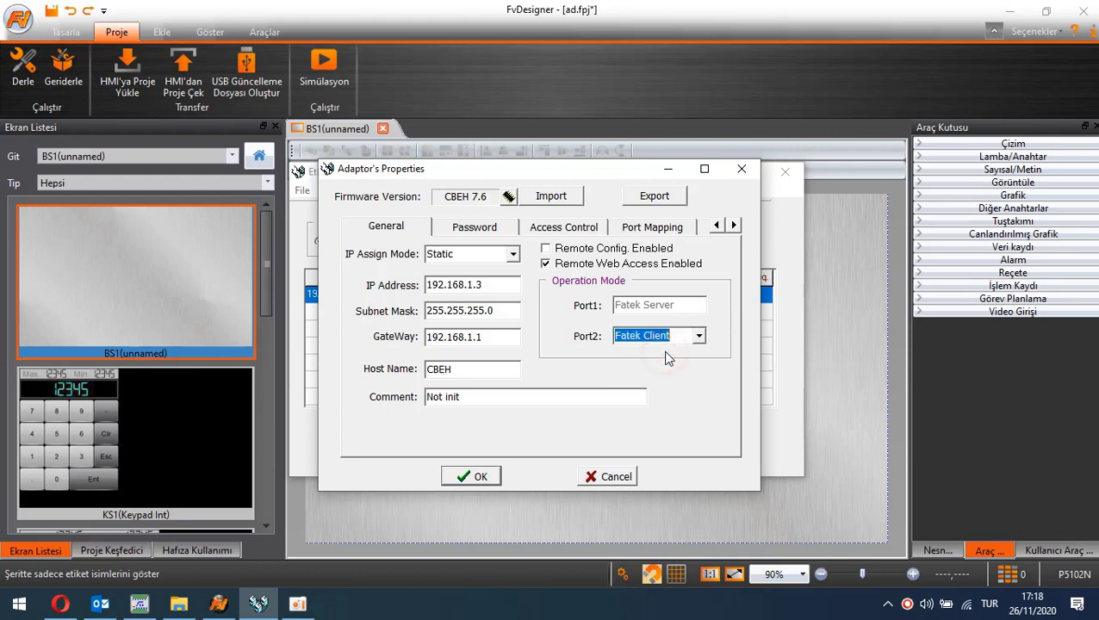
left_click(480, 284)
left_click_drag(482, 284, 417, 285)
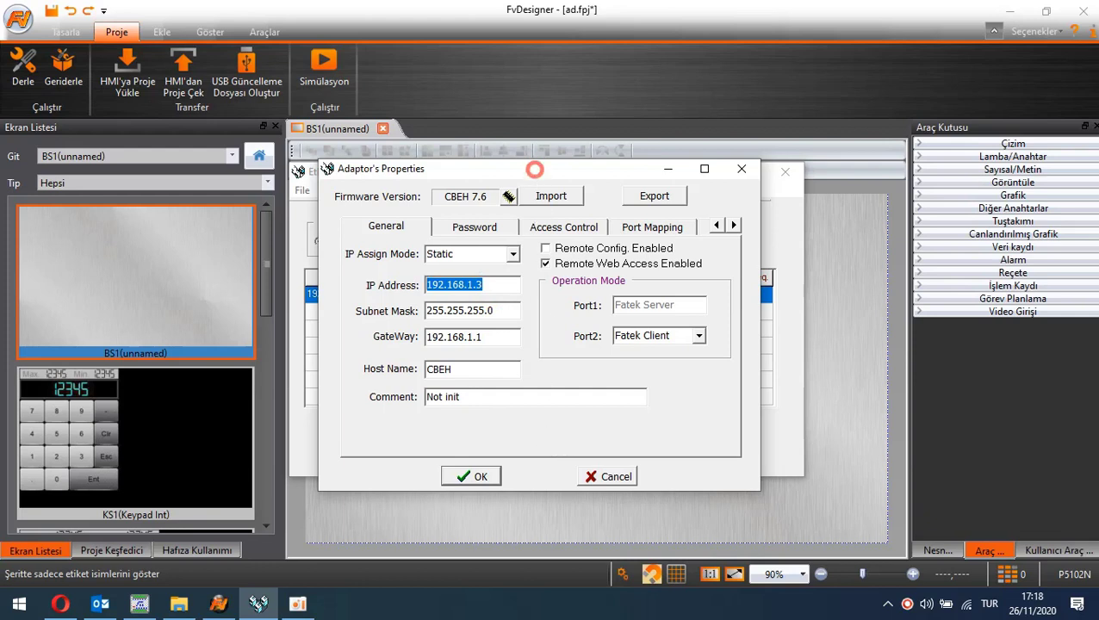
left_click_drag(536, 168, 536, 158)
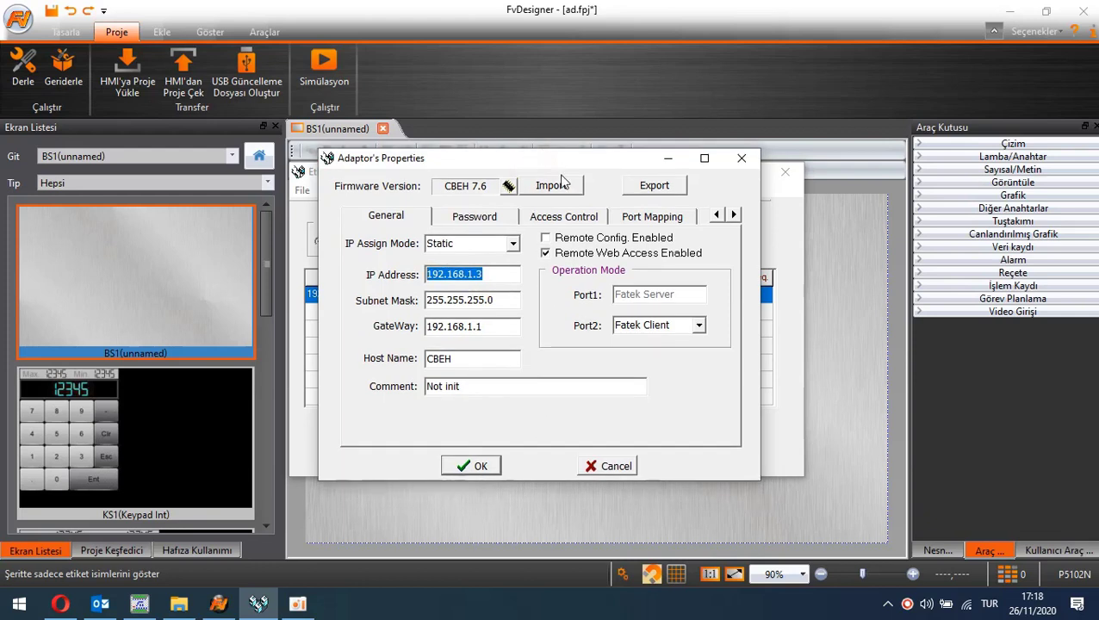
left_click(699, 326)
left_click(701, 328)
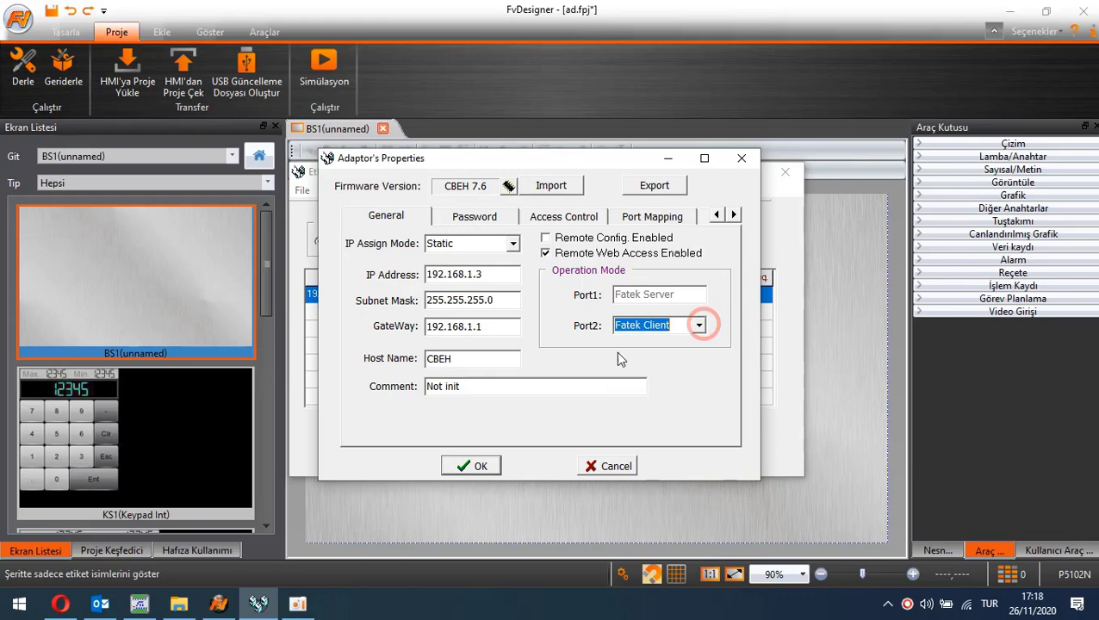
left_click(473, 466)
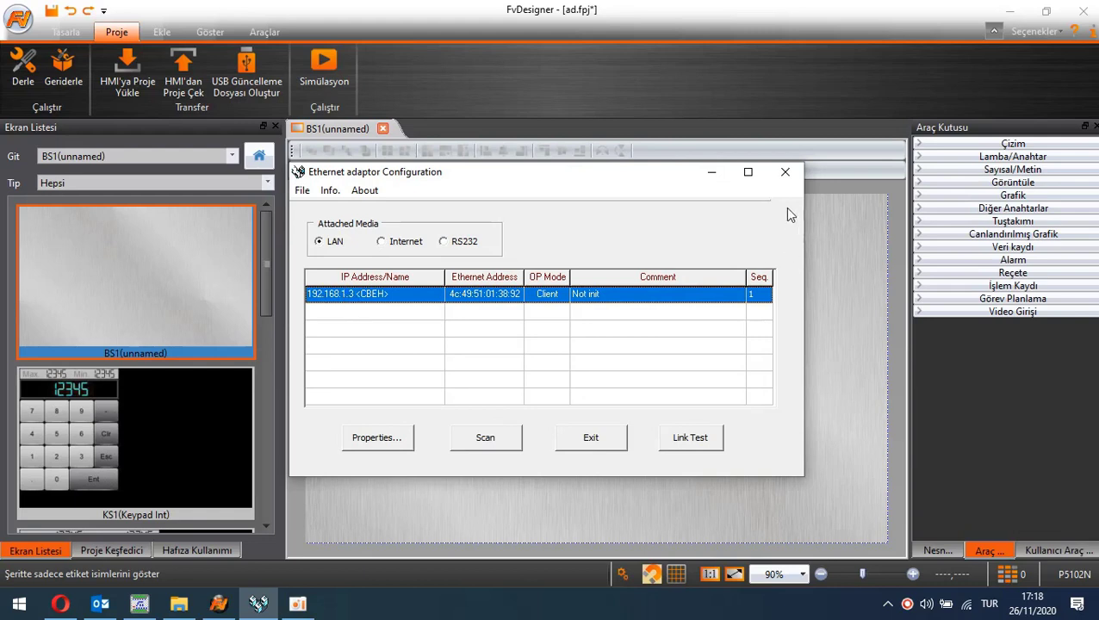
left_click(712, 174)
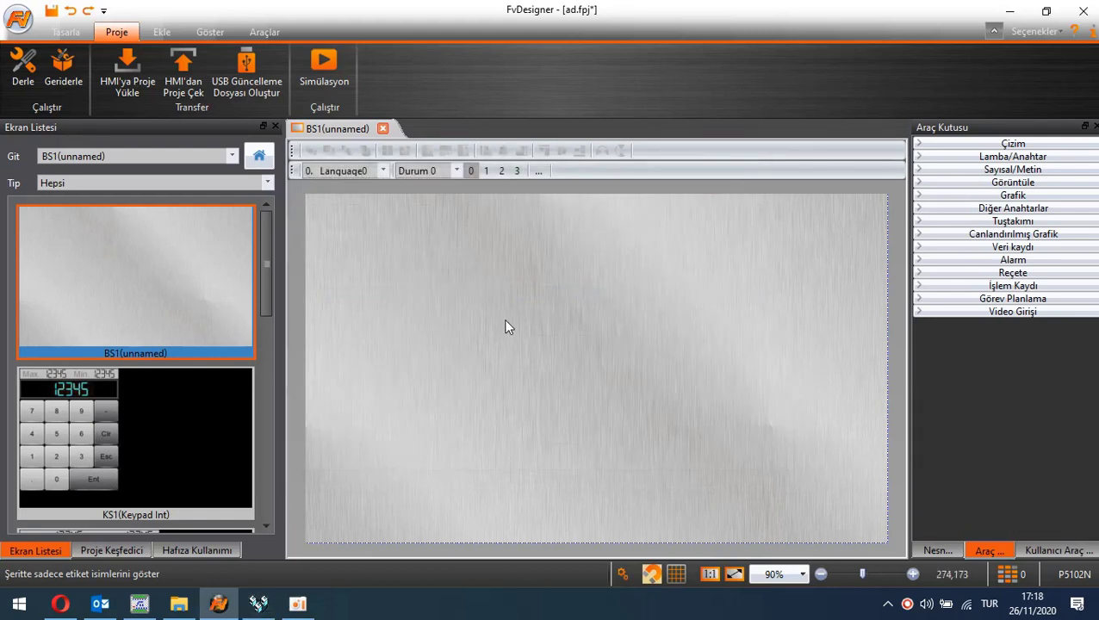
Place a numeric input/display object (Sayısal Giriş/Görüntüleme) near the centre of screen BS1 and open its properties
left_click(1023, 170)
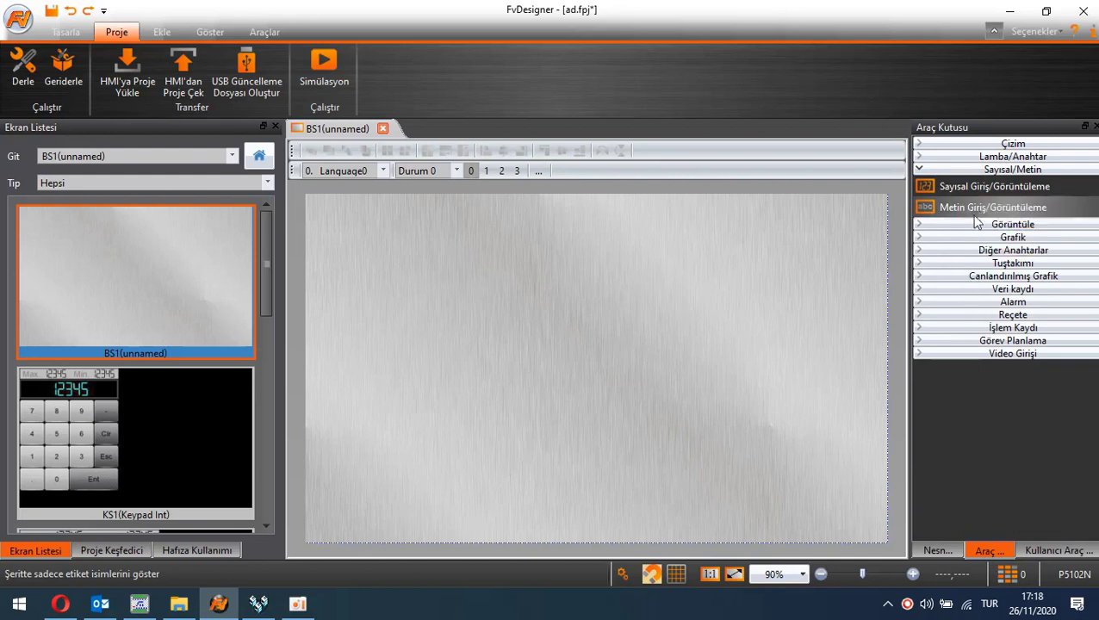
left_click_drag(998, 186, 589, 349)
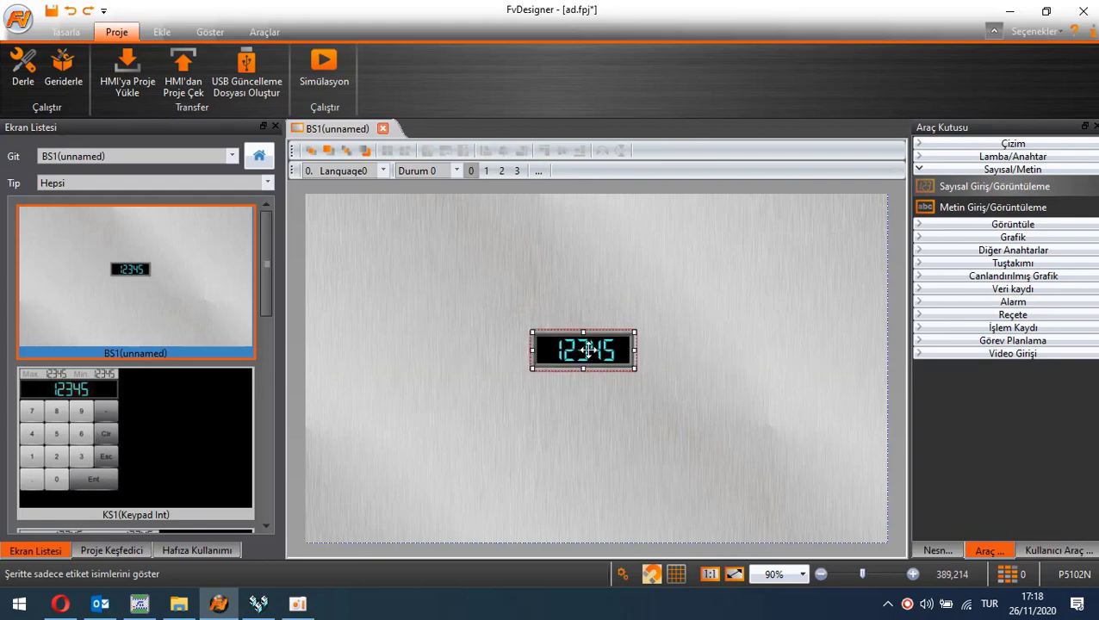
double_click(588, 348)
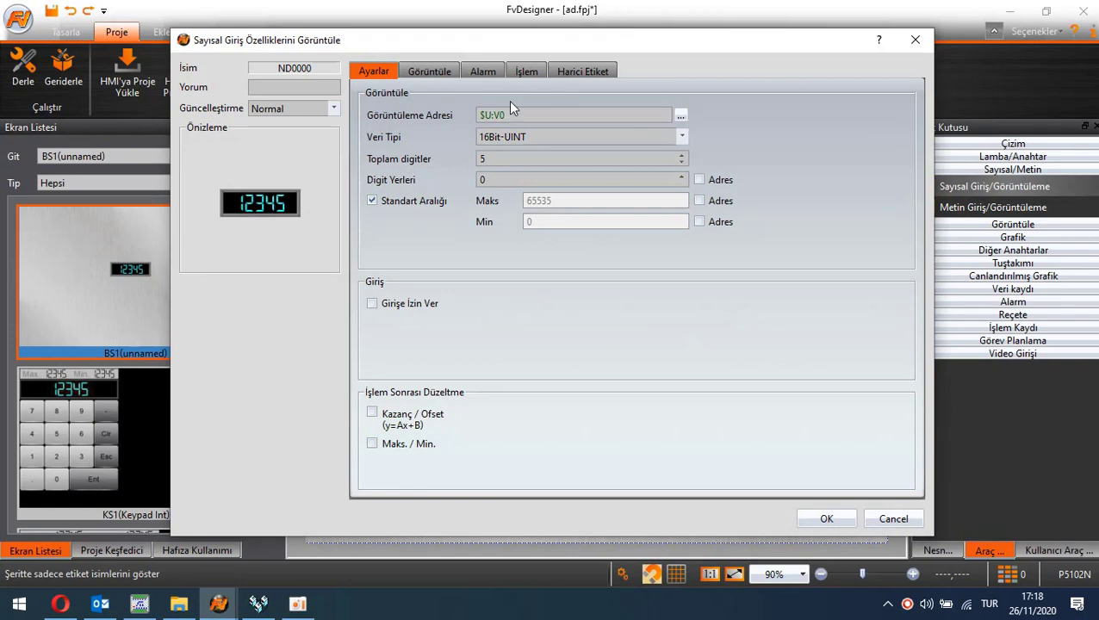
Check which devices are available for the numeric object's display address, leaving its settings as they are
left_click(681, 115)
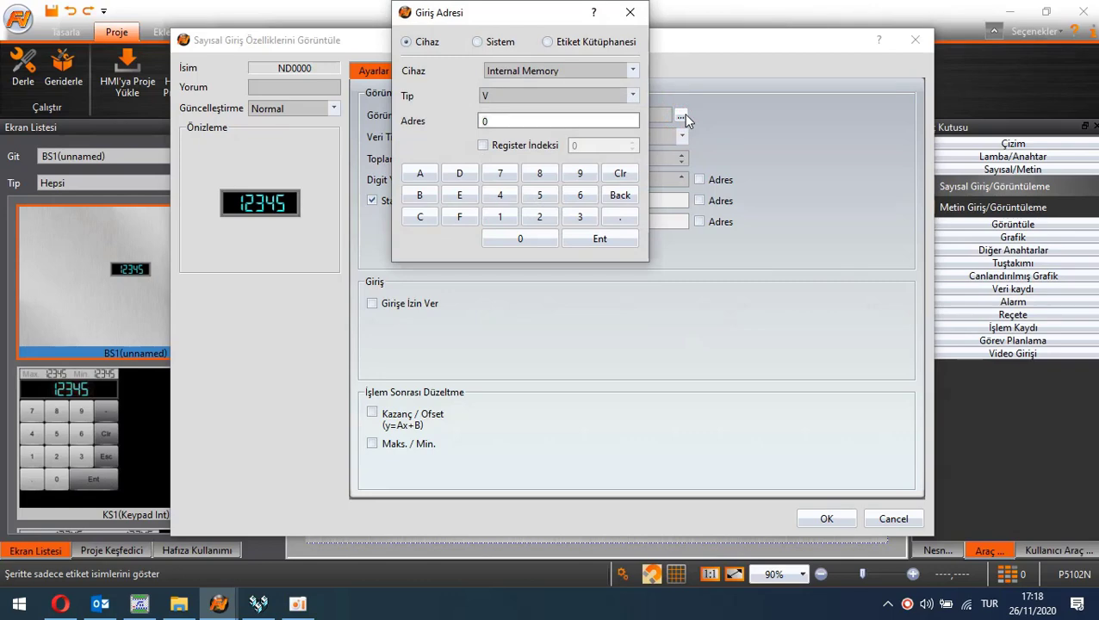
left_click(629, 13)
left_click(680, 114)
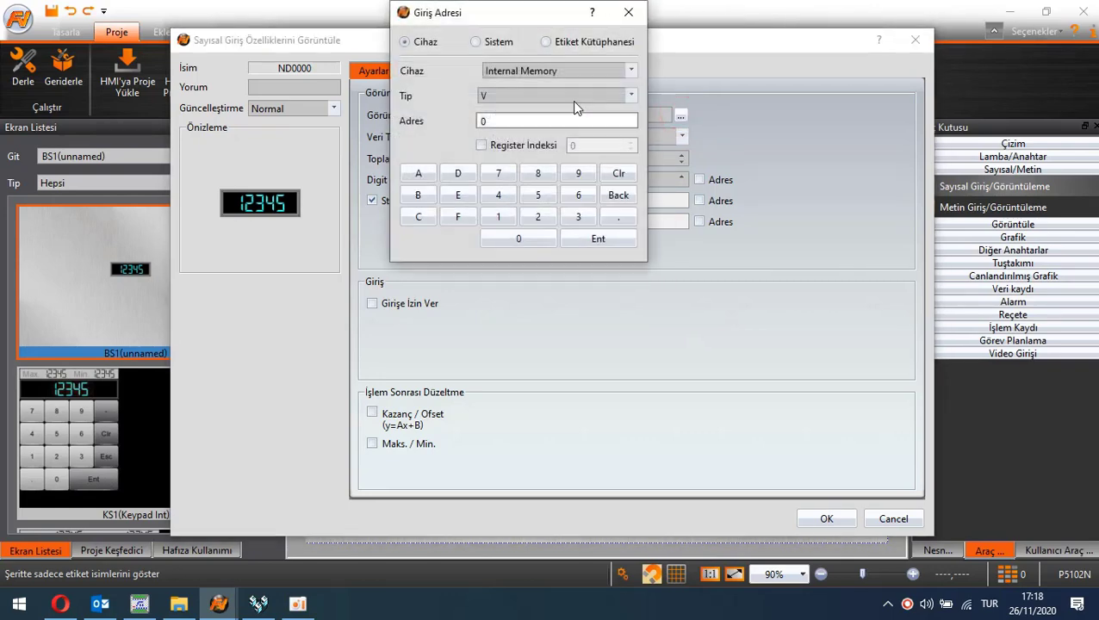
left_click(493, 73)
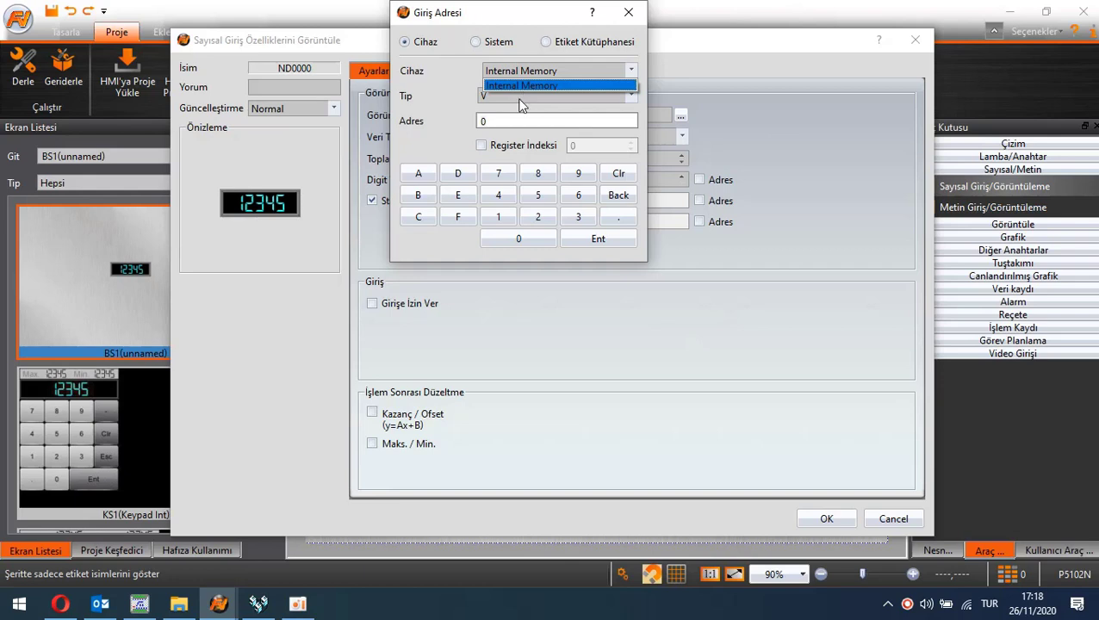
left_click(632, 18)
left_click(629, 13)
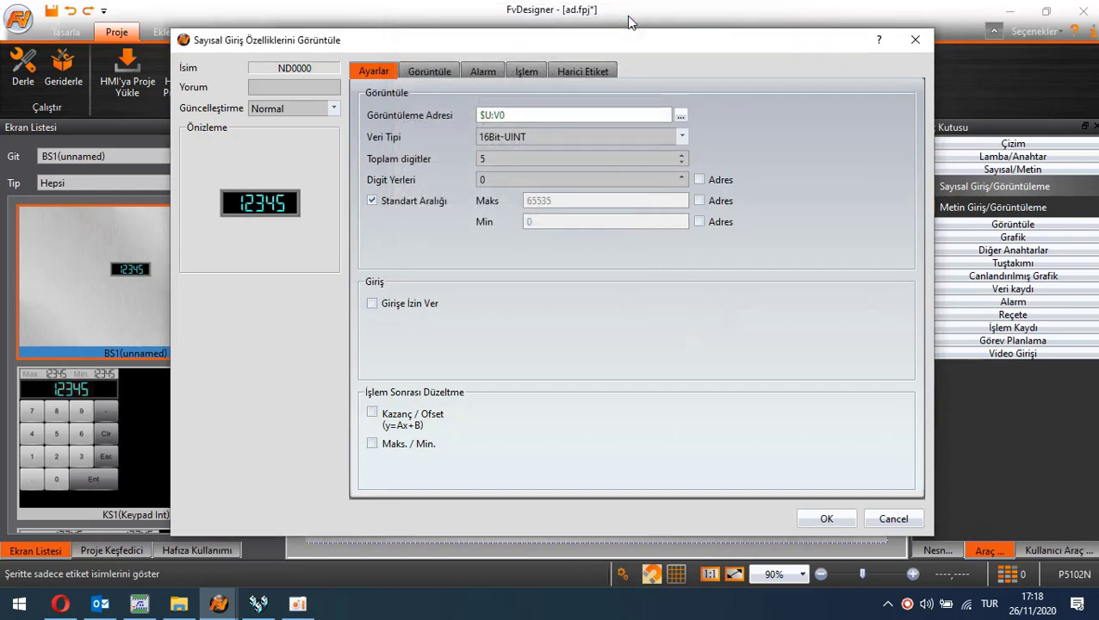
left_click(915, 40)
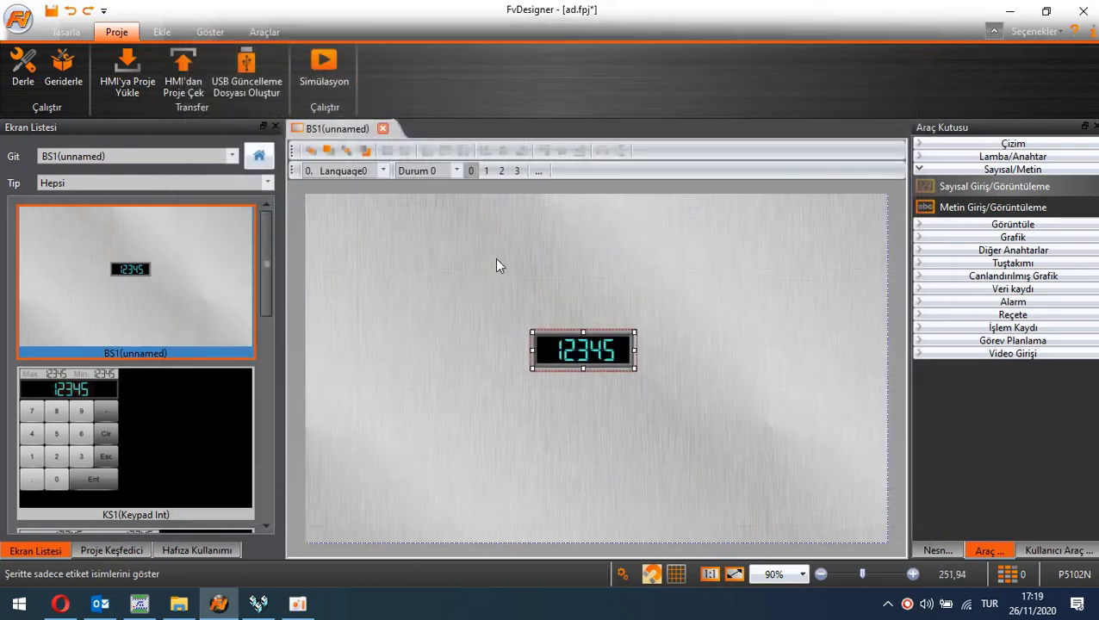
Start a new PLC device connection in the project's Bağlantı settings with interface type Doğrudan Bağlantı(Ethernet)
left_click(127, 550)
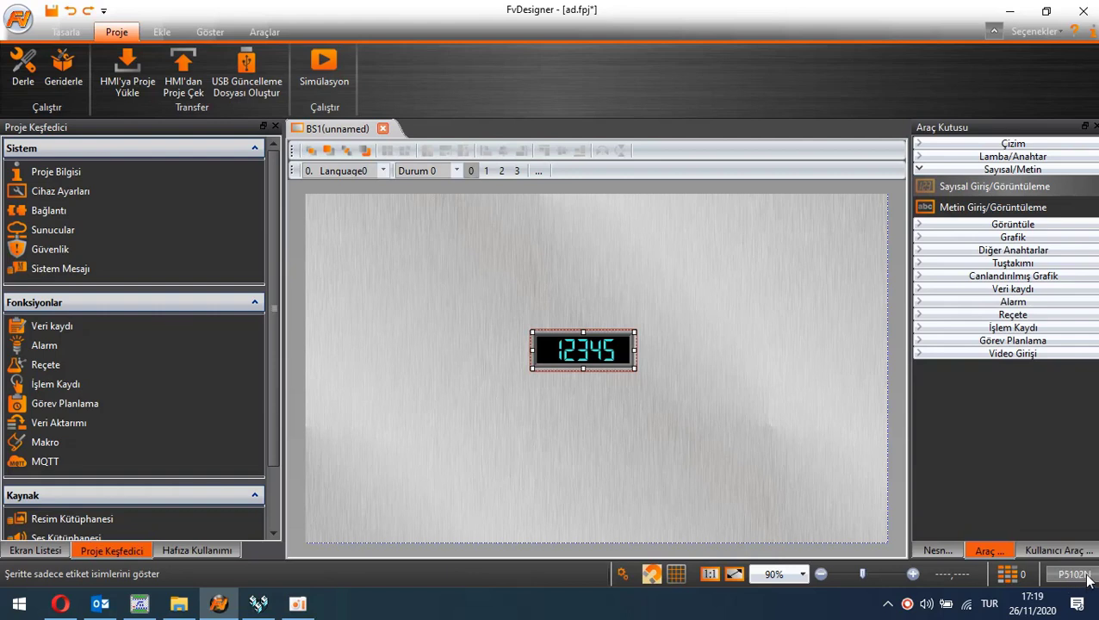
double_click(52, 211)
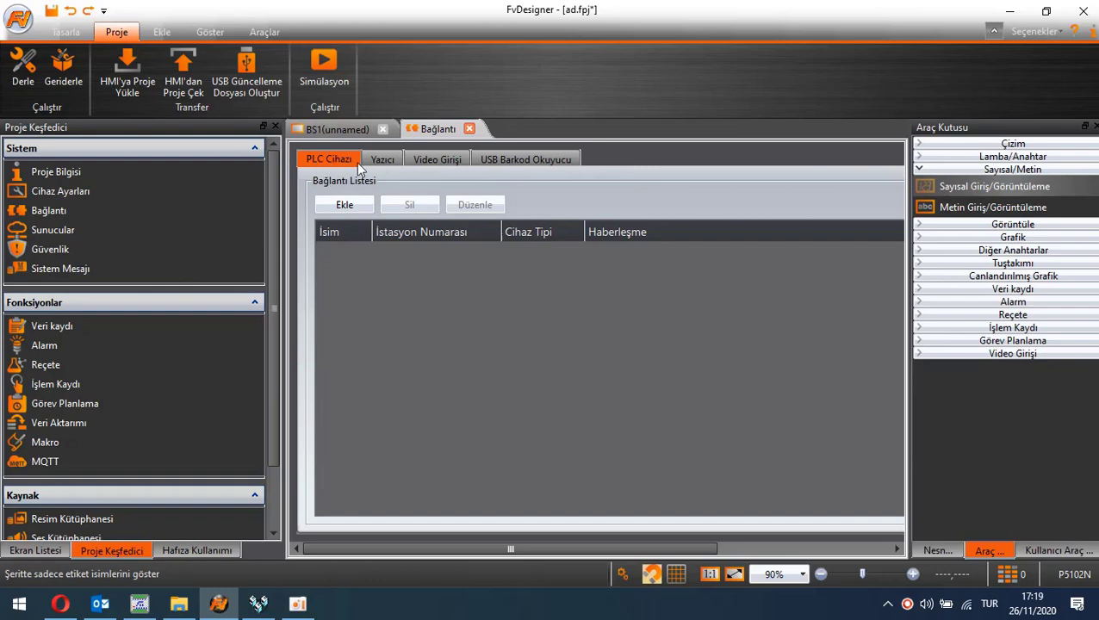
left_click(362, 204)
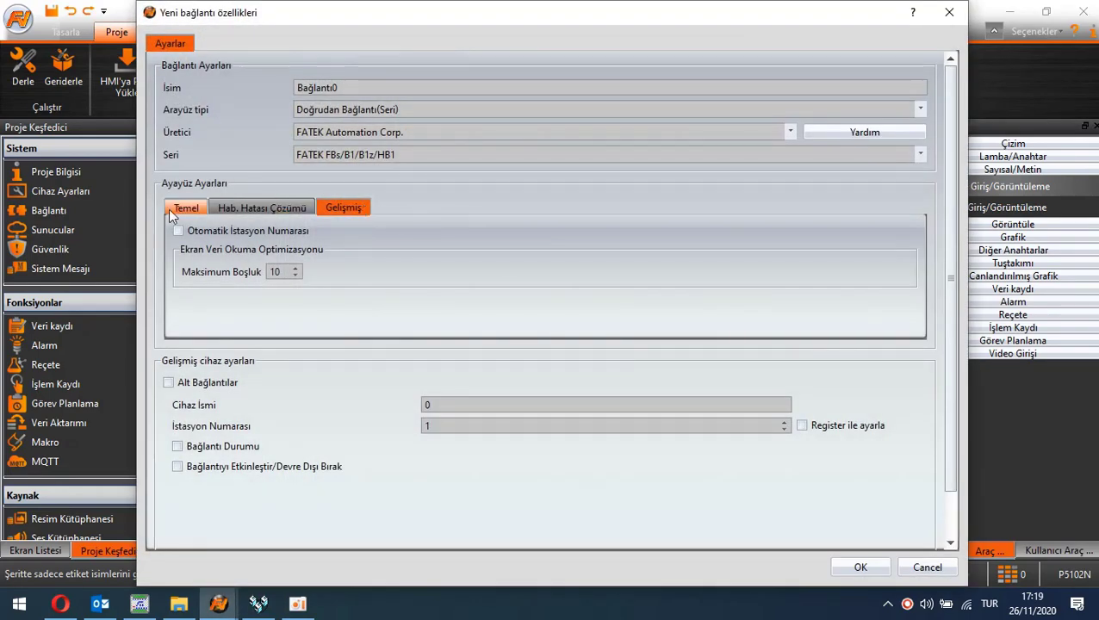
left_click(175, 207)
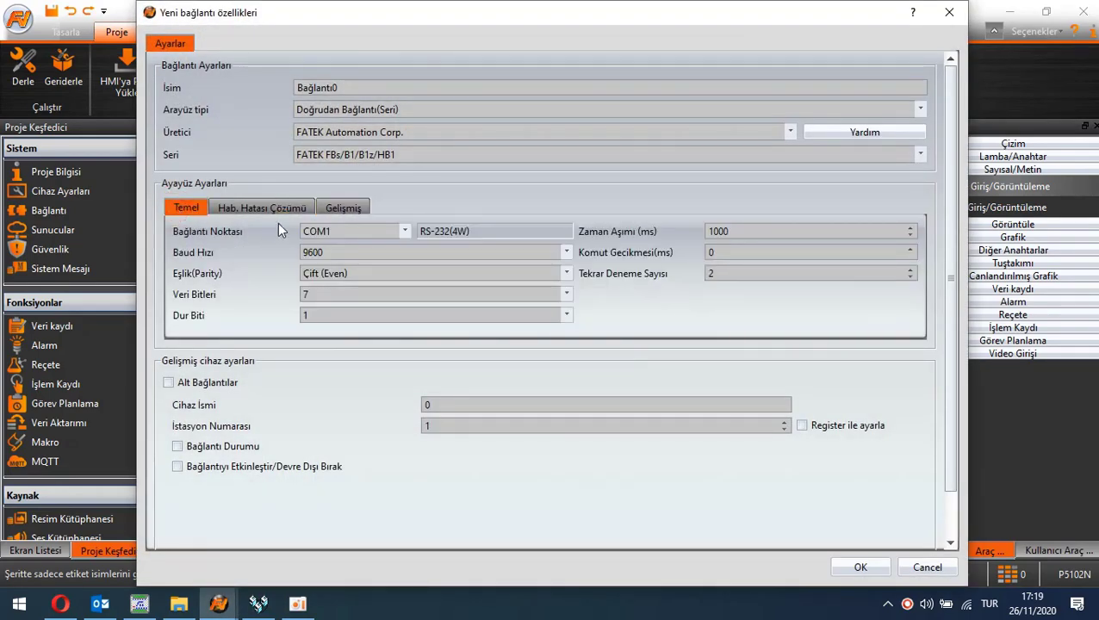
left_click(325, 109)
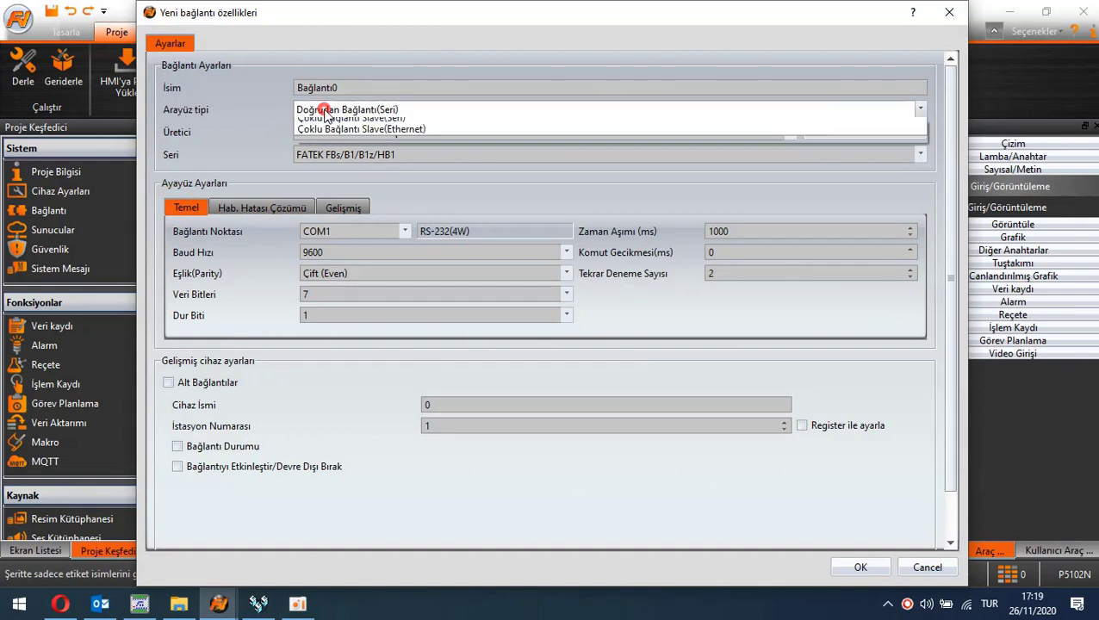
left_click(376, 135)
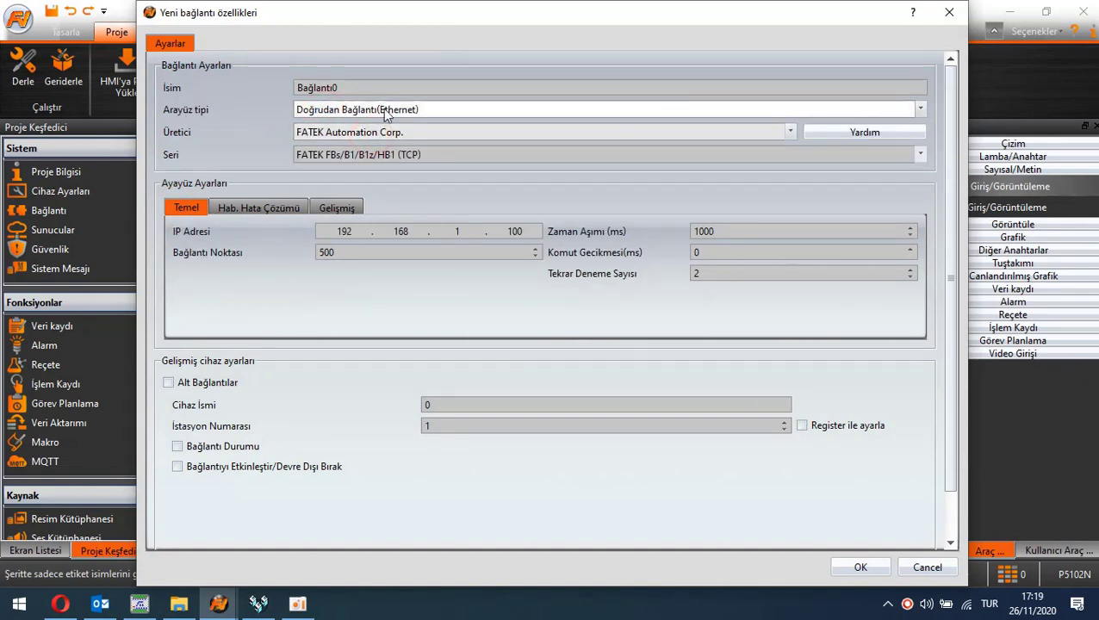
Choose FATEK Automation Corp. as the connection's manufacturer and FATEK FBs/B1/B1z/HB1 (TCP) as its series
left_click(368, 134)
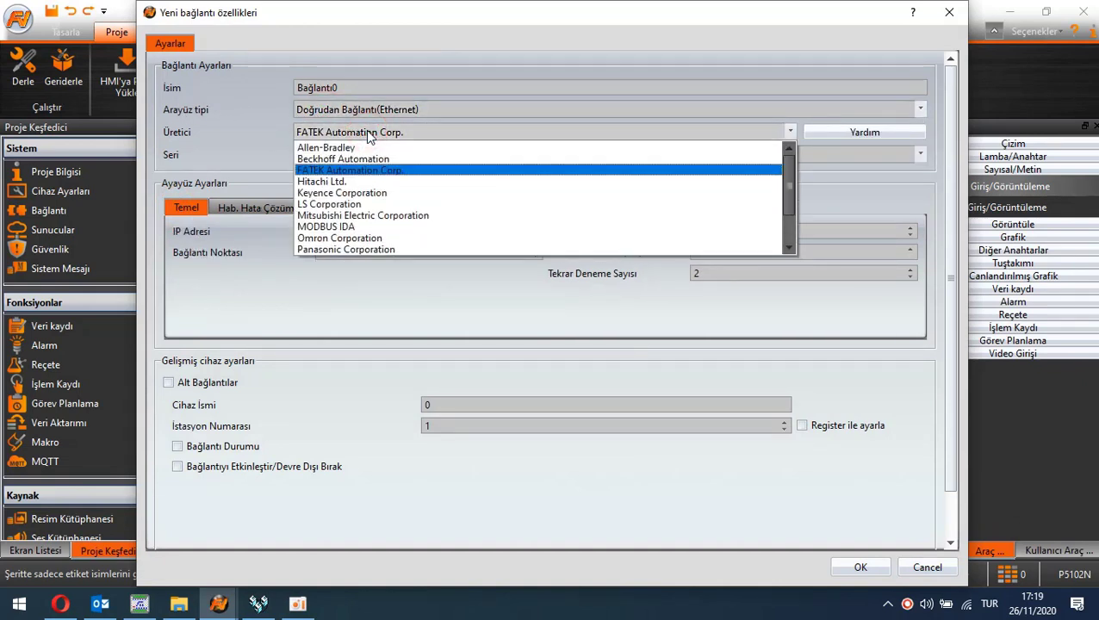
left_click(327, 170)
left_click(332, 156)
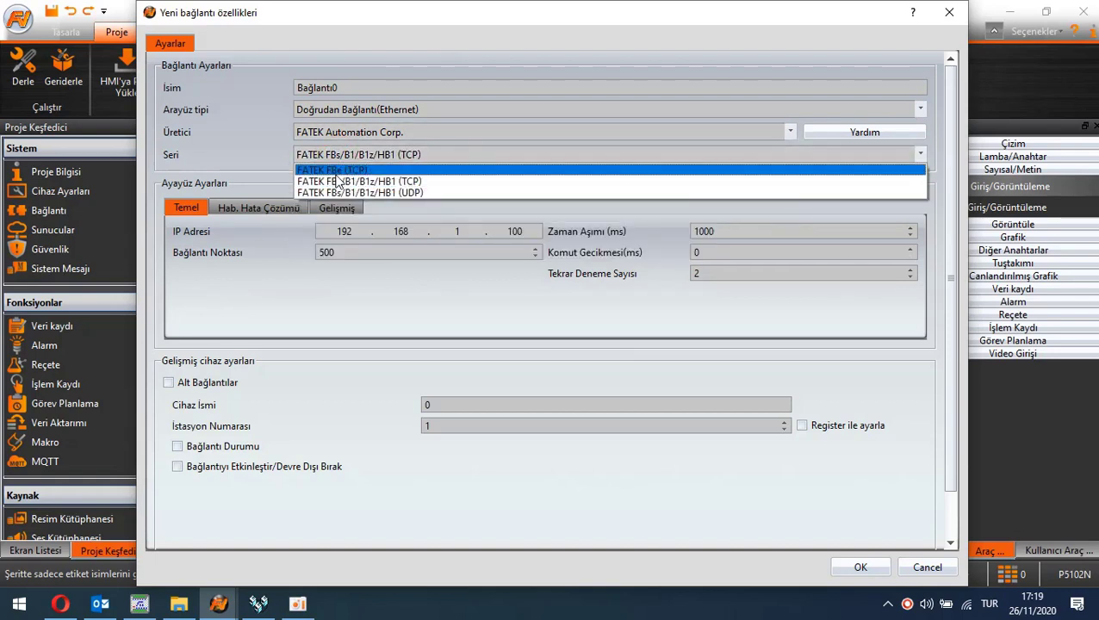
left_click(338, 181)
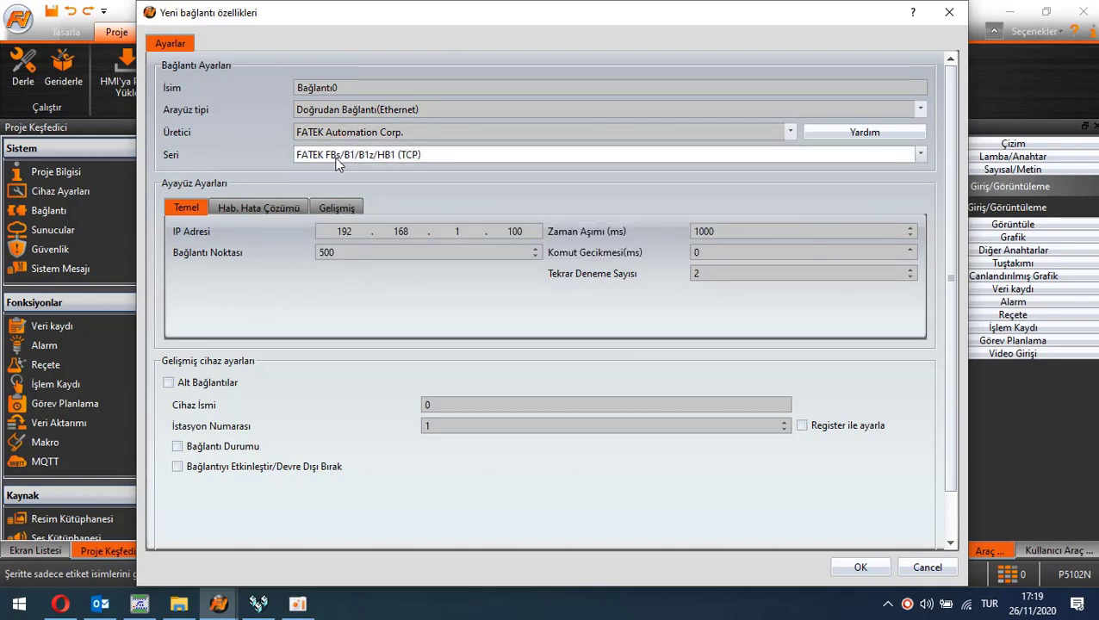
Set the connection's IP address to 192.168.1.3, name the device PLC and add the connection
double_click(336, 231)
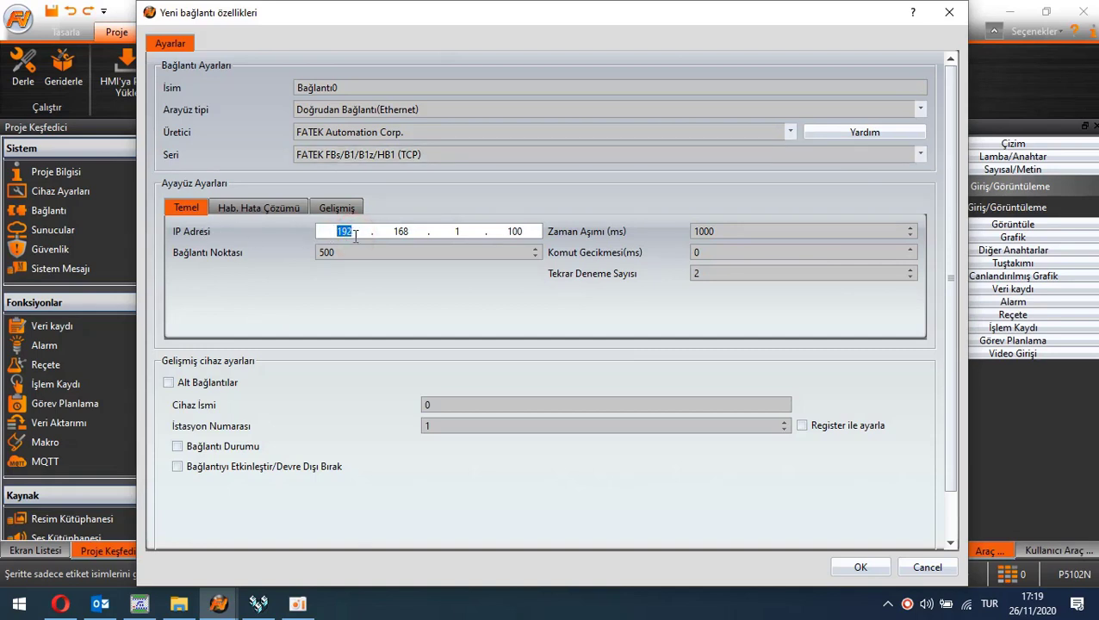
left_click(400, 232)
left_click(510, 231)
double_click(509, 231)
type("3")
left_click(435, 403)
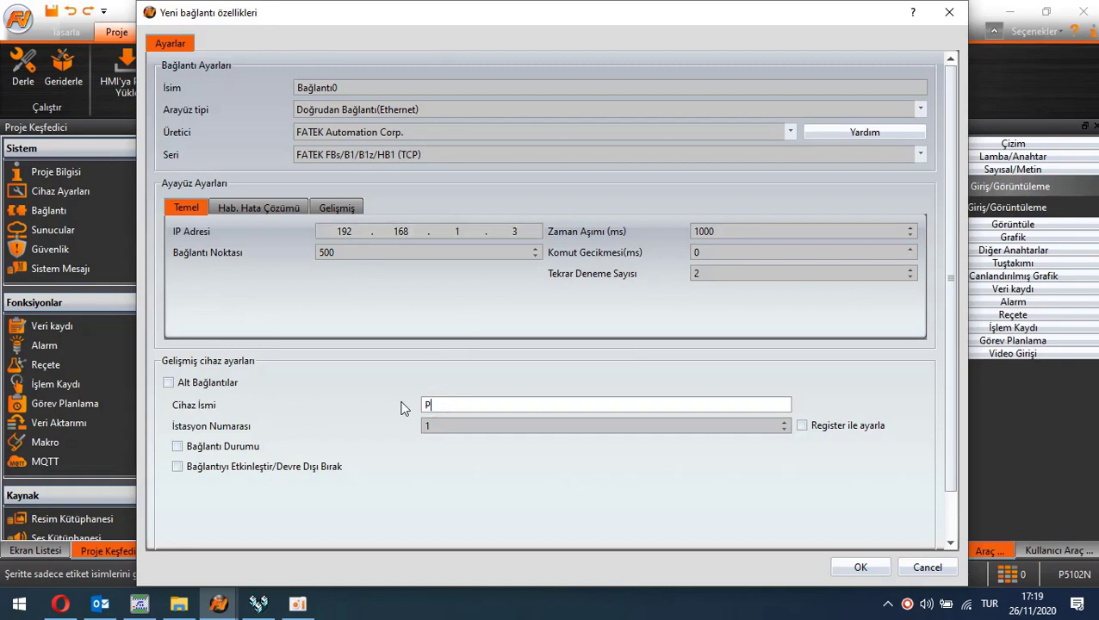
left_click(859, 566)
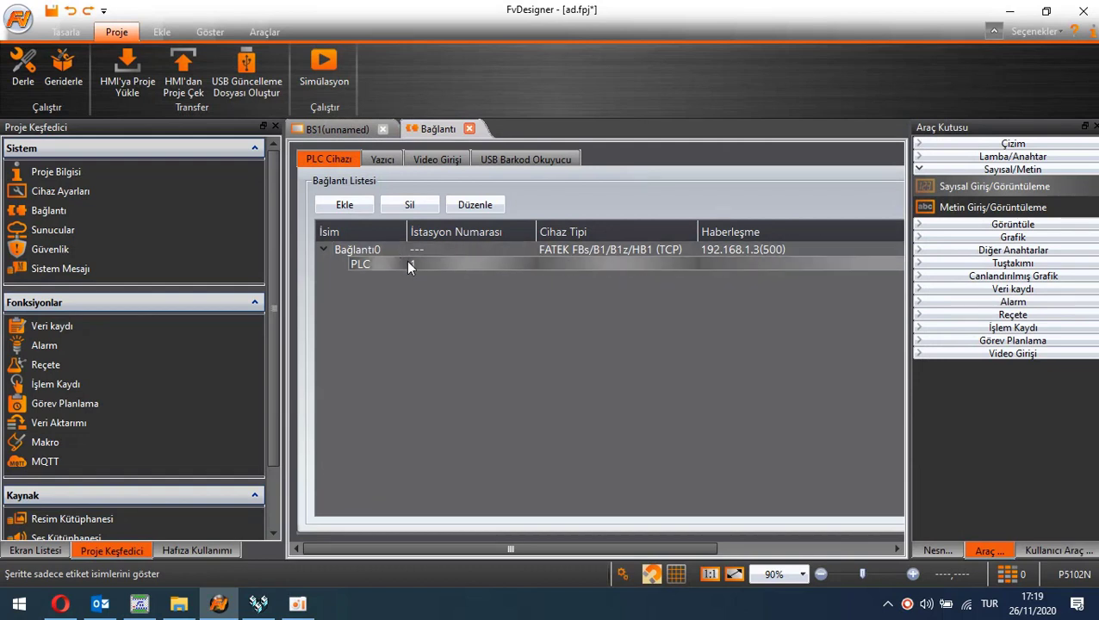
Open the numeric object's settings on screen BS1 and check the address types offered for the PLC device, keeping the current address
left_click(337, 131)
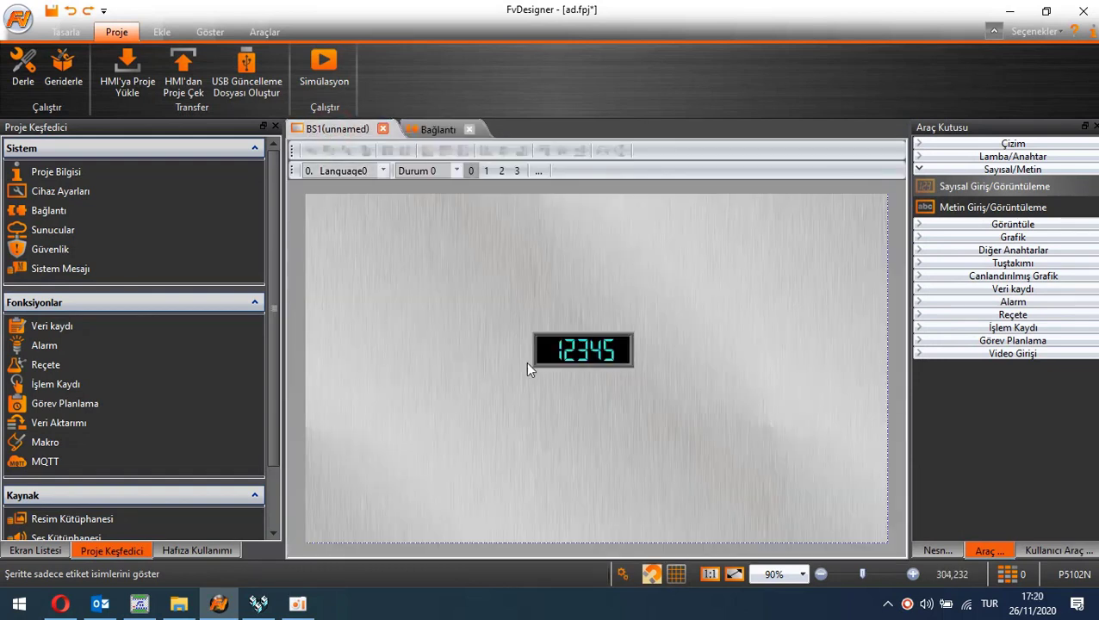
double_click(574, 356)
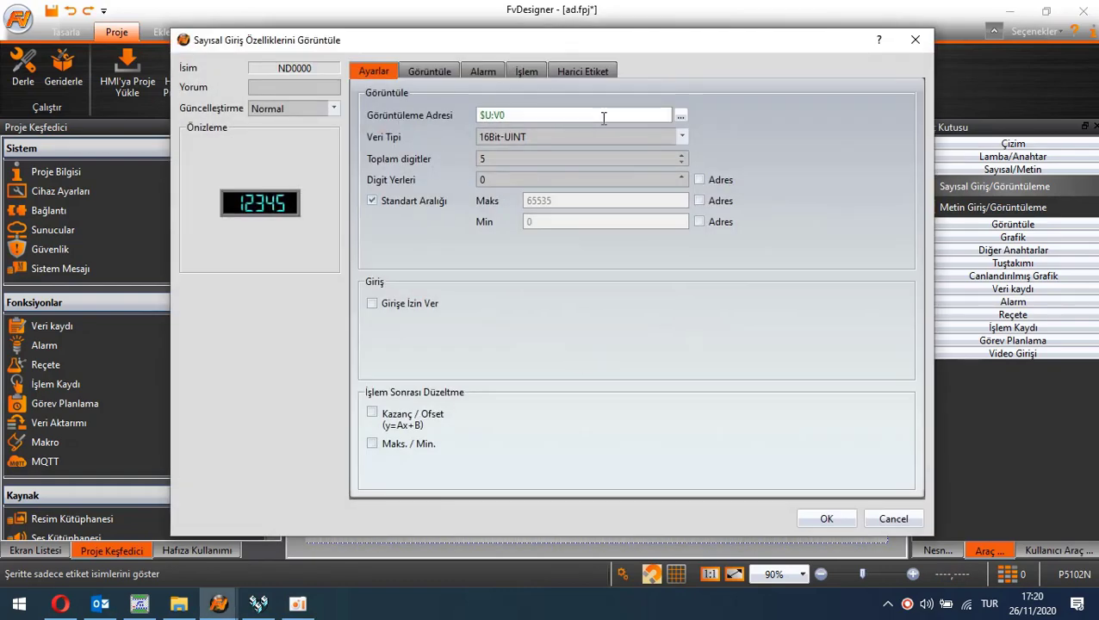
left_click(680, 115)
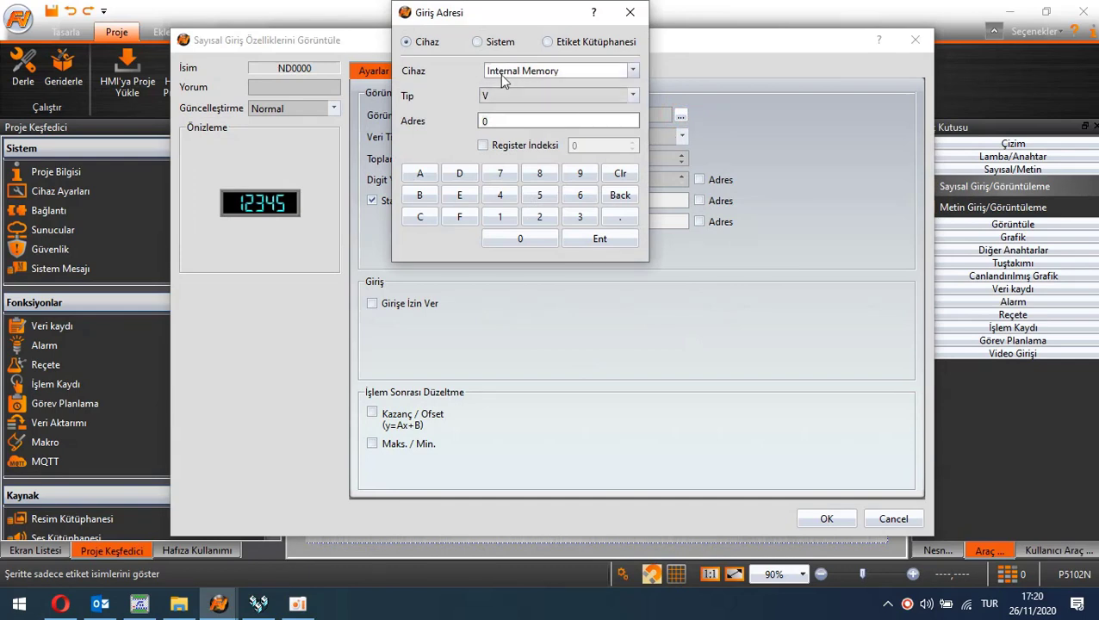
left_click(547, 72)
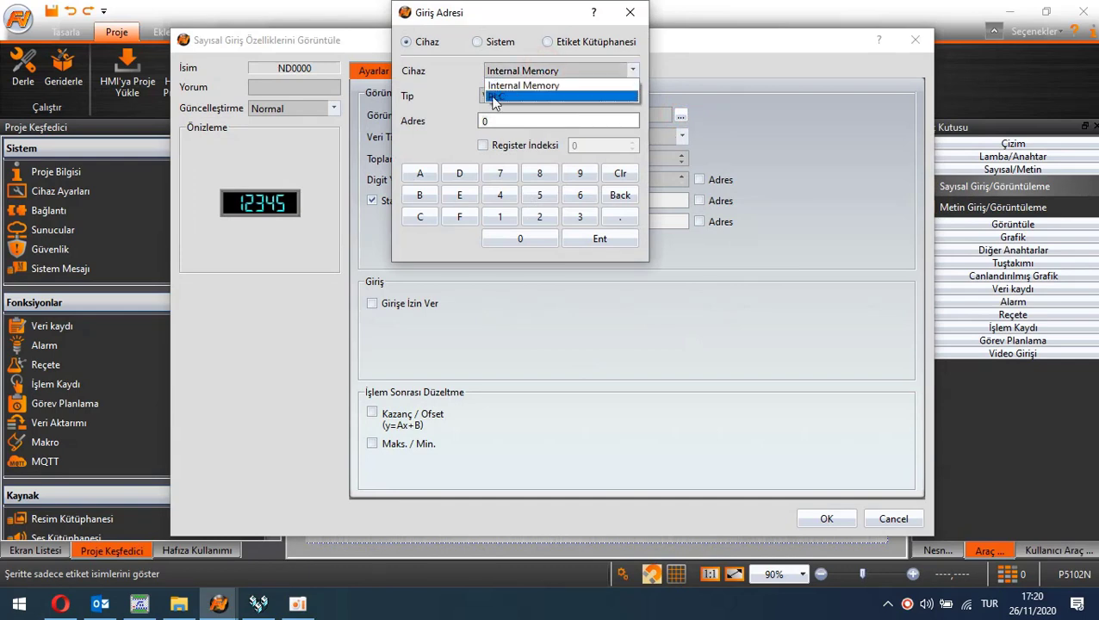
left_click(518, 96)
left_click(516, 96)
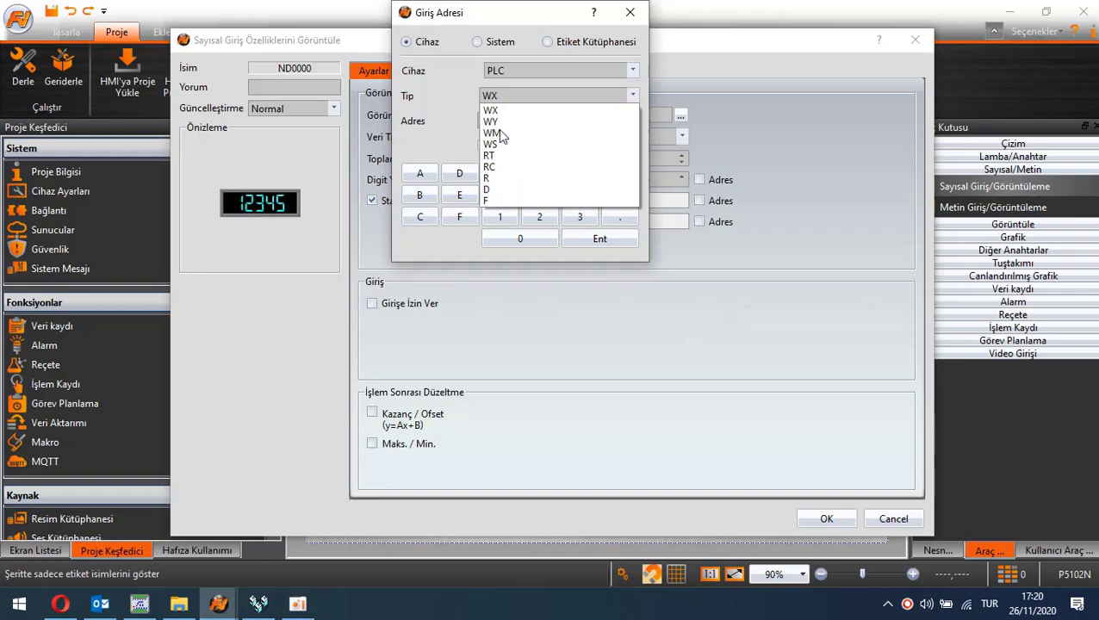
left_click(436, 110)
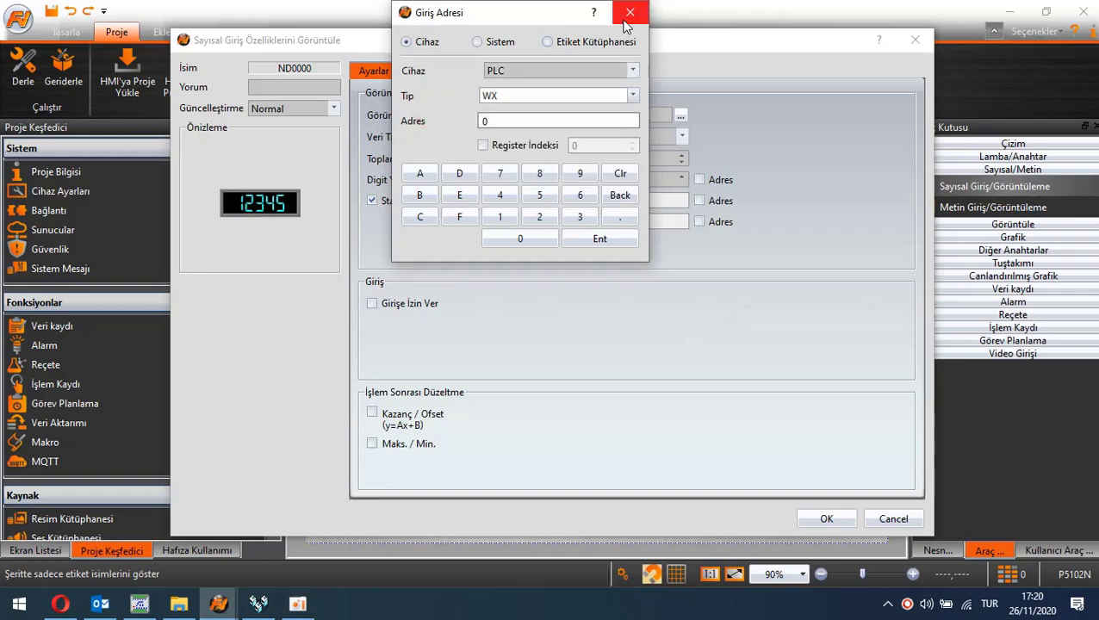
left_click(630, 12)
Set the numeric object's display address (Görüntüleme Adresi) to d500 and apply the change
left_click(536, 110)
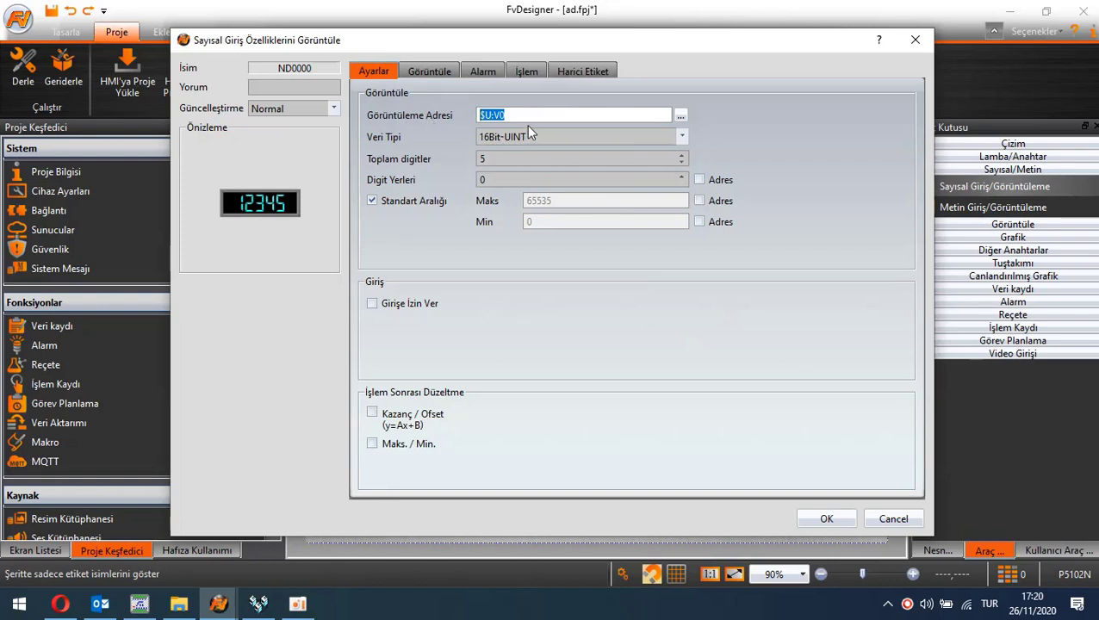
type("d500")
left_click_drag(527, 115, 479, 115)
left_click(513, 115)
double_click(515, 115)
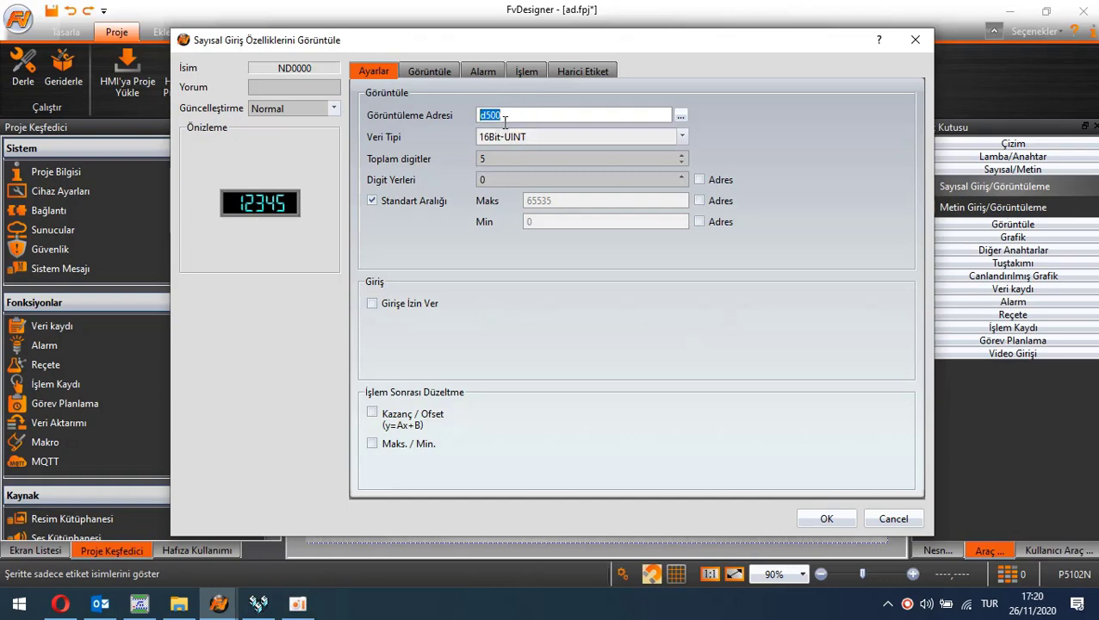
left_click(814, 519)
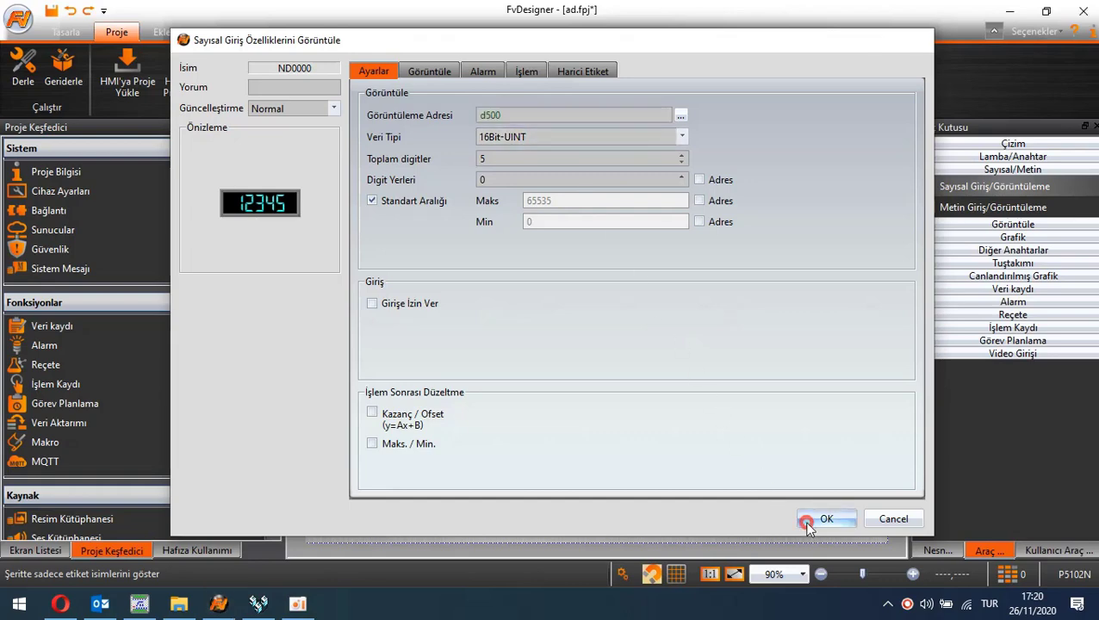
left_click(534, 422)
double_click(574, 362)
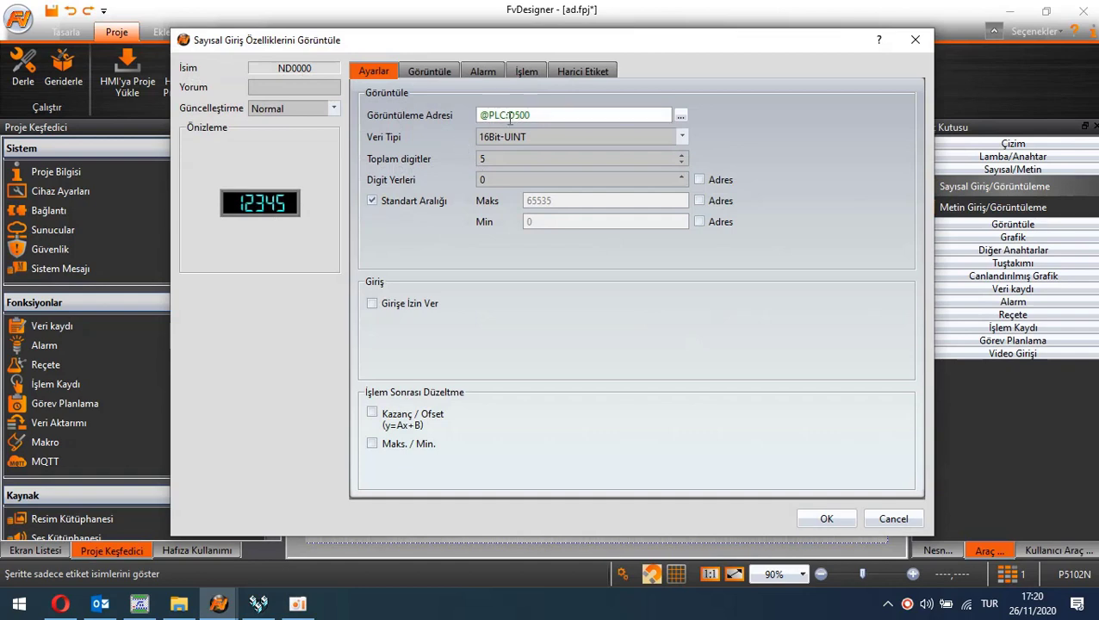
left_click(543, 115)
left_click_drag(543, 116, 479, 115)
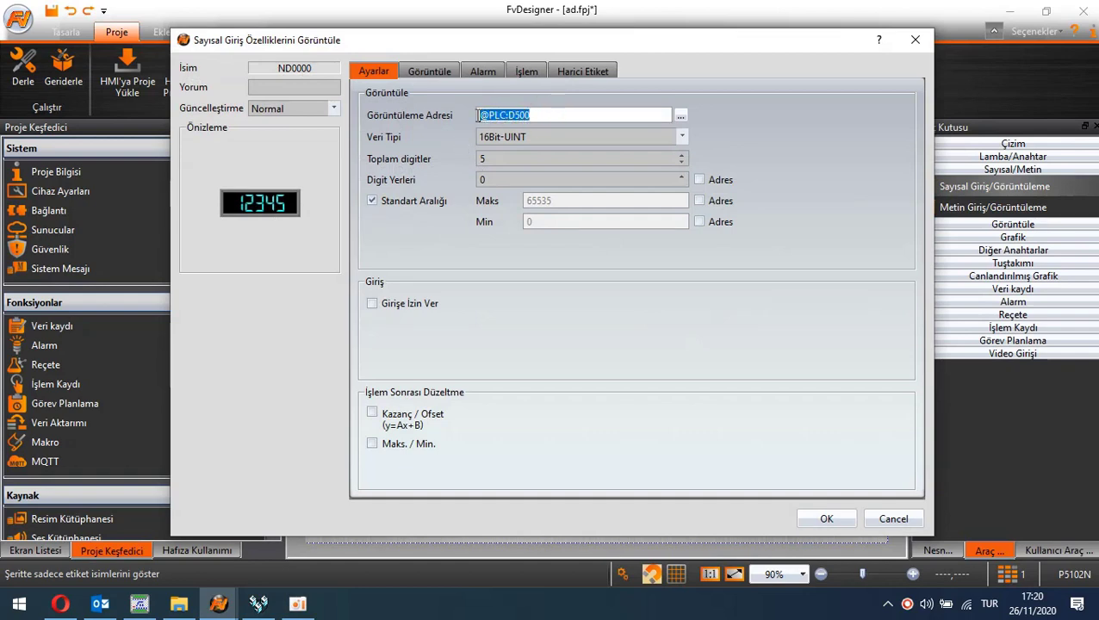
left_click(531, 115)
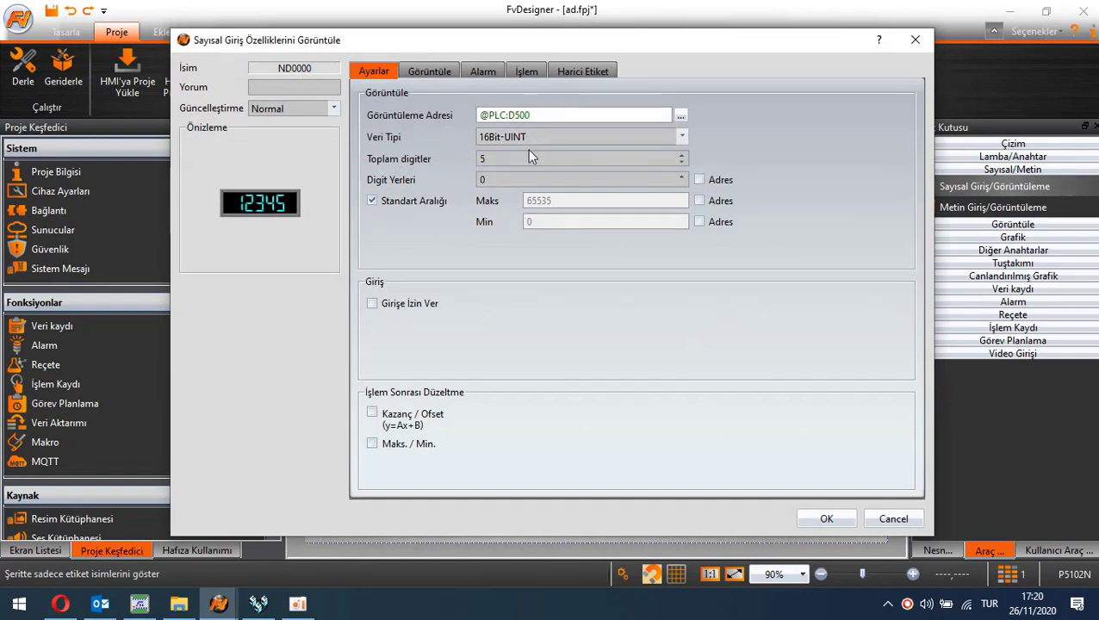
left_click(421, 302)
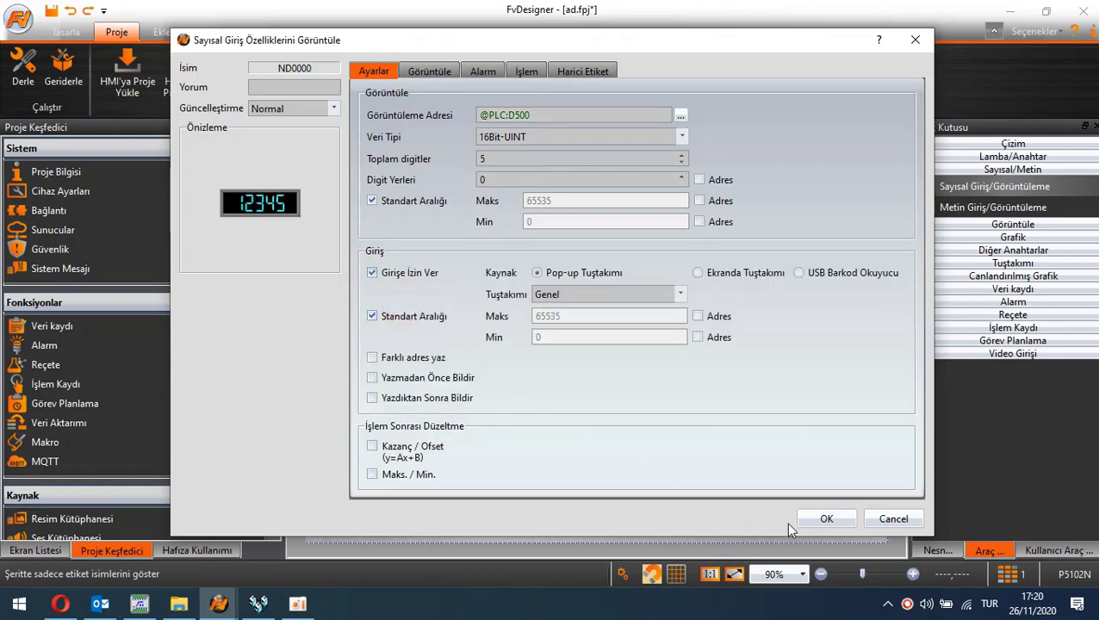
left_click(825, 517)
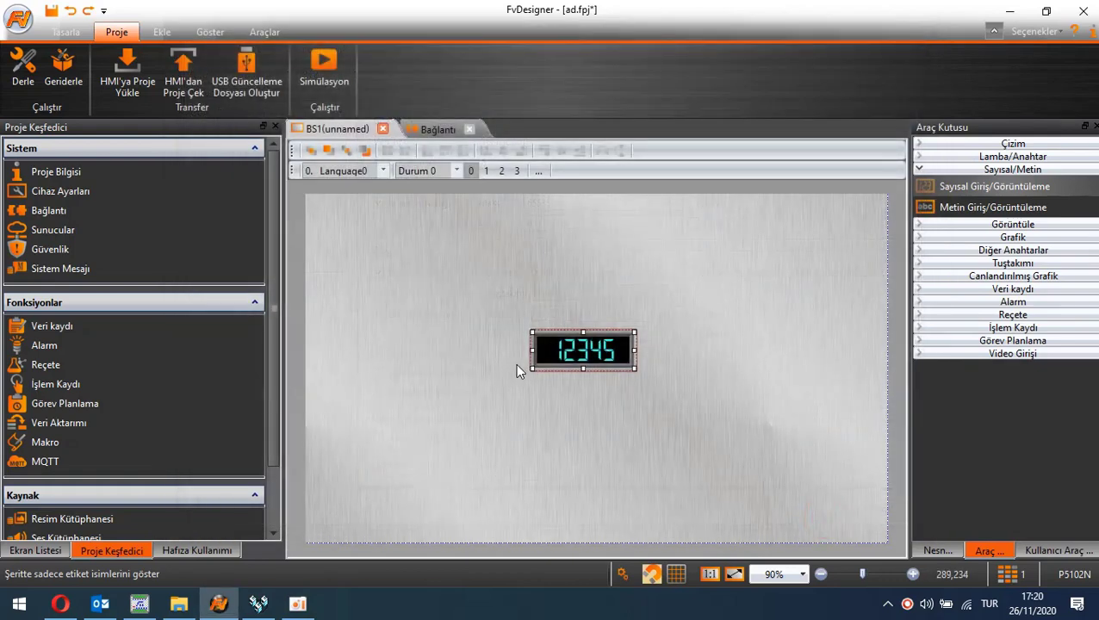
left_click_drag(528, 372, 575, 361)
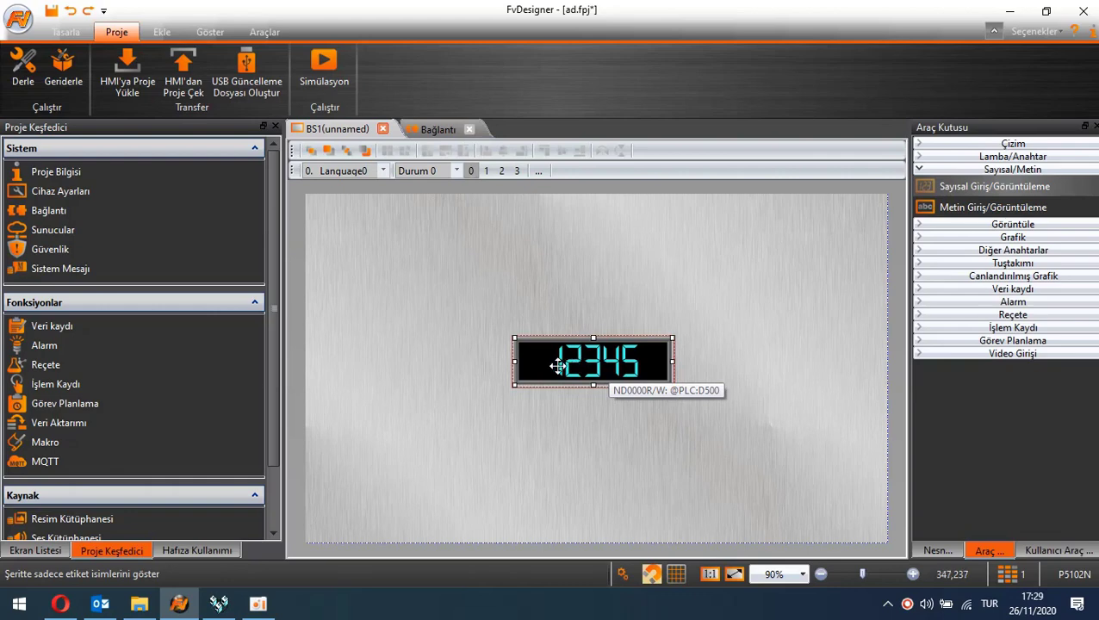
Launch WinProladder-EN and start an on-line PLC connection without opening the associated project file
left_click(24, 616)
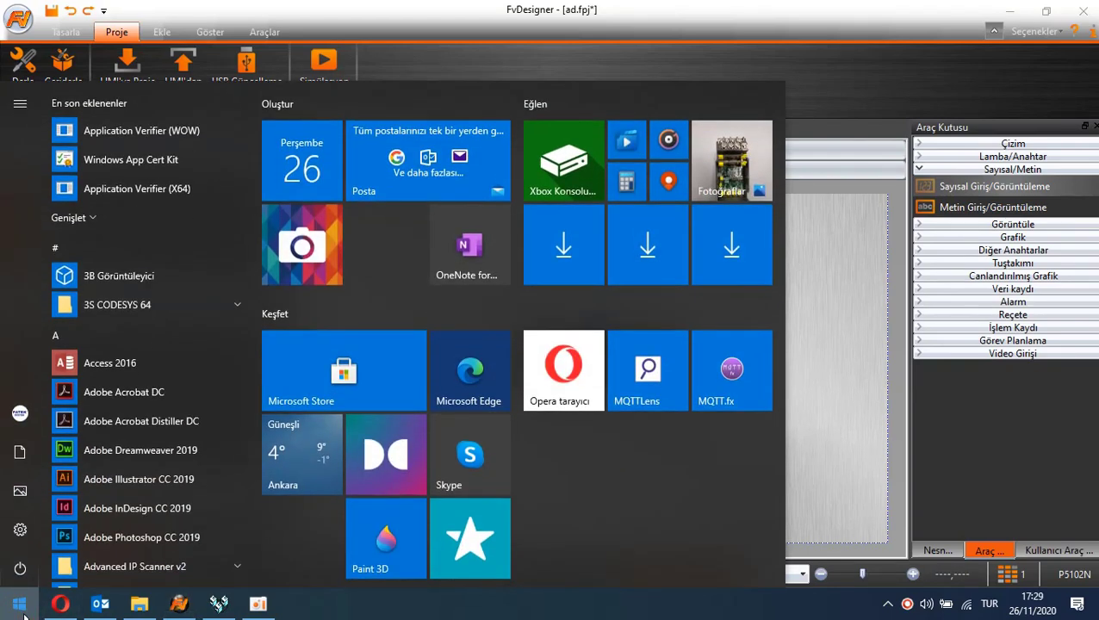
type("winp")
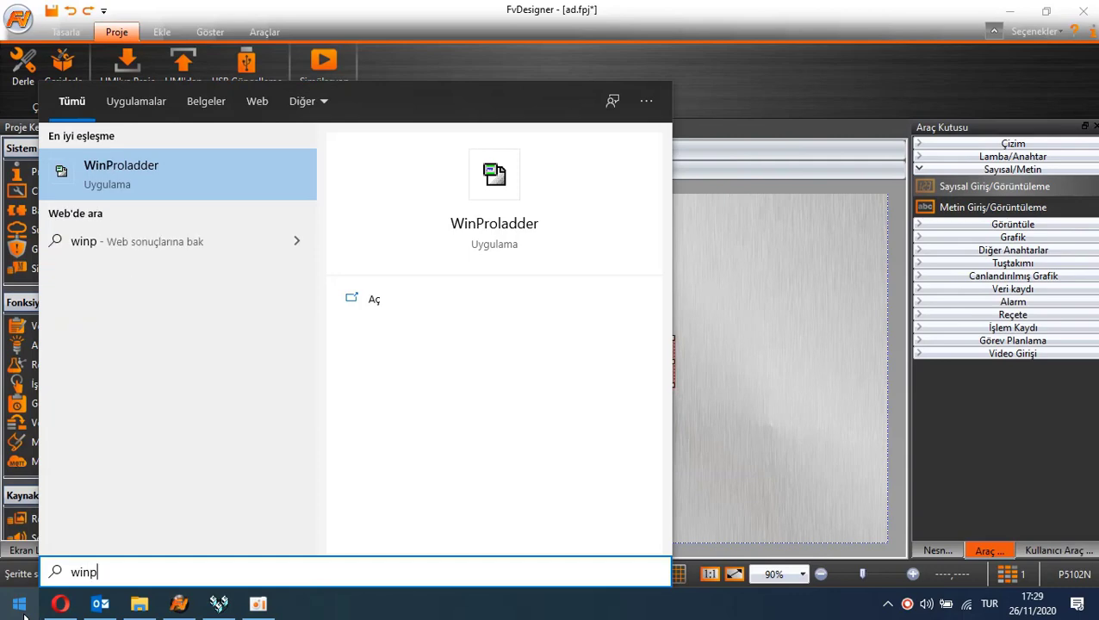
type("rol")
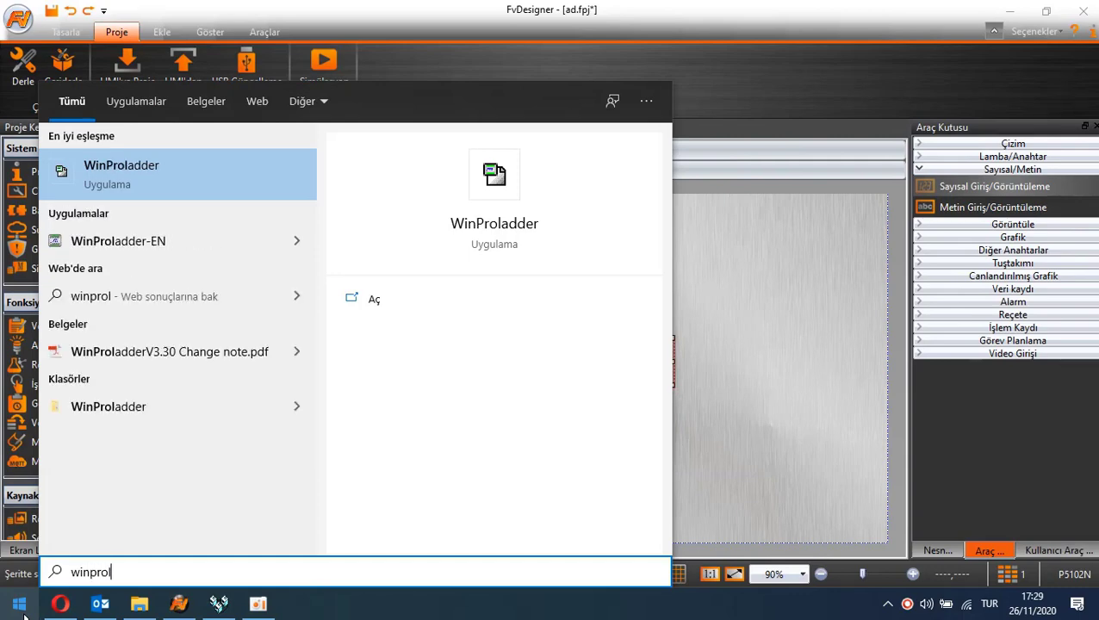
left_click(100, 240)
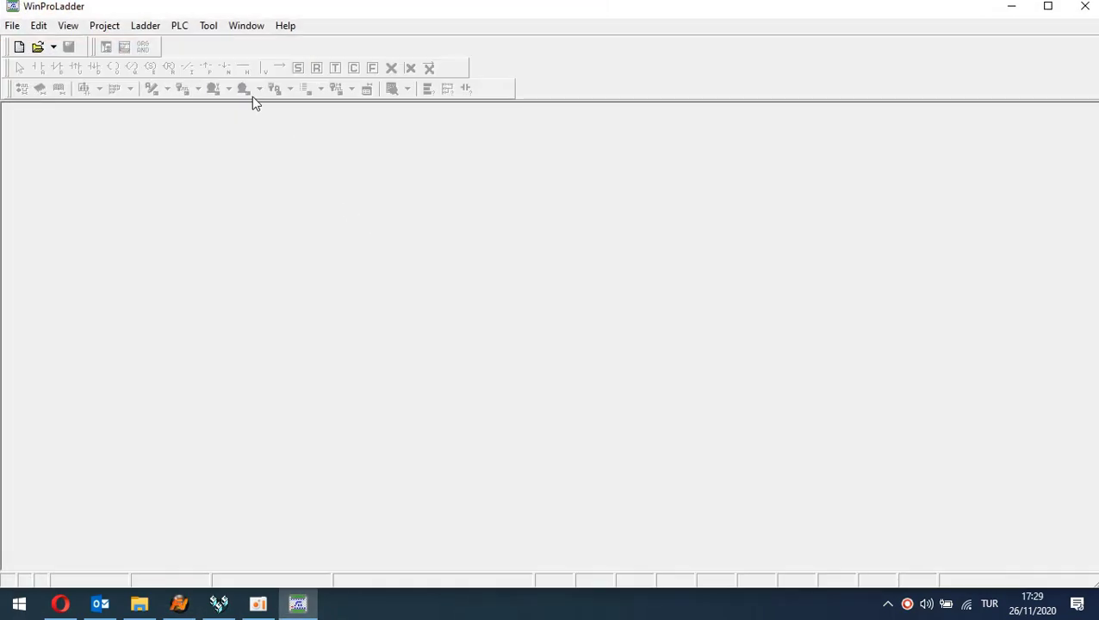
left_click(181, 29)
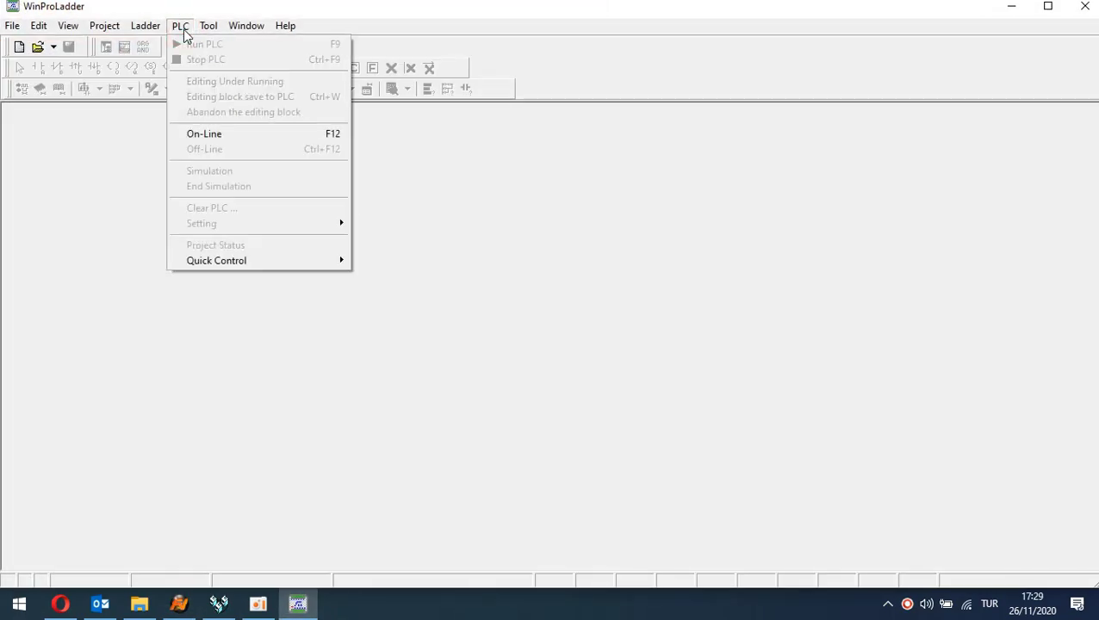
left_click(224, 135)
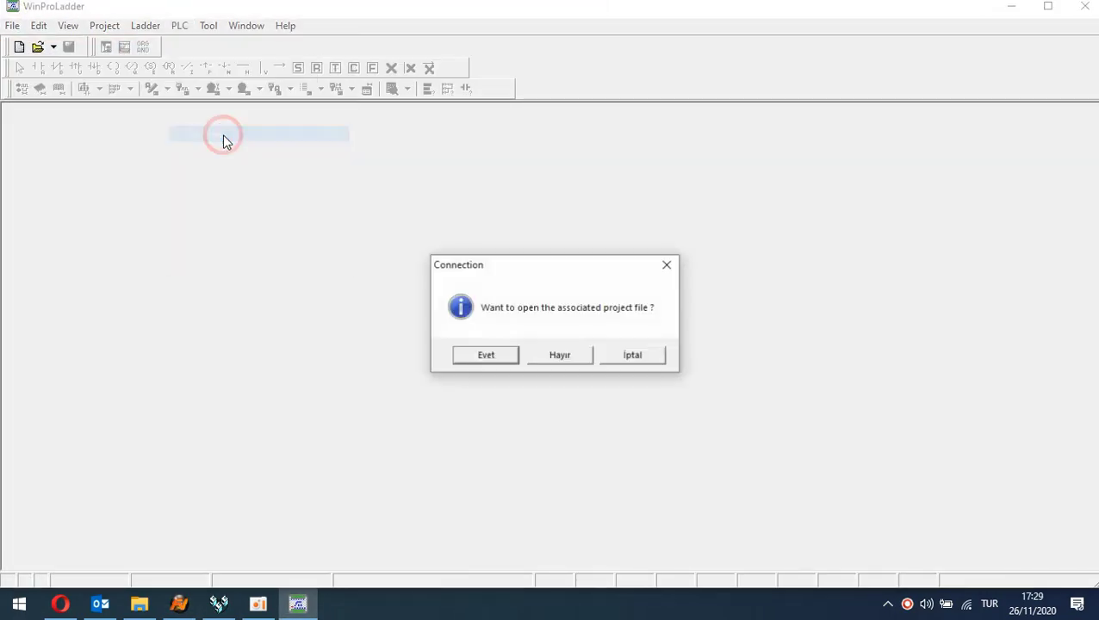
left_click(575, 353)
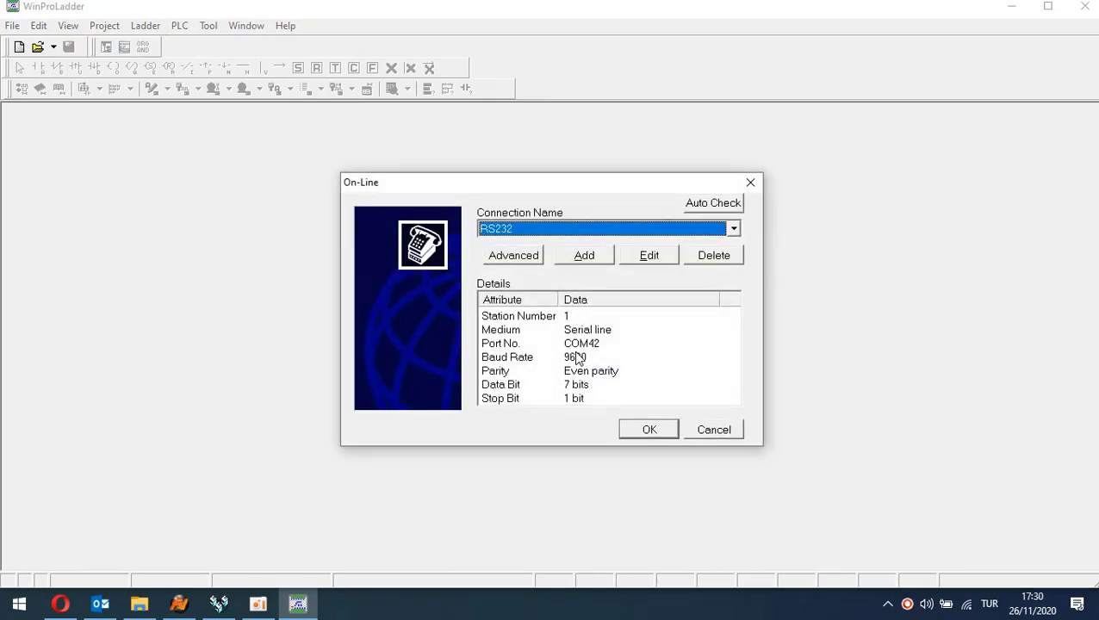
Check which serial ports are available for the automatic connection check, and leave without running it
left_click(708, 203)
left_click_drag(617, 284, 584, 239)
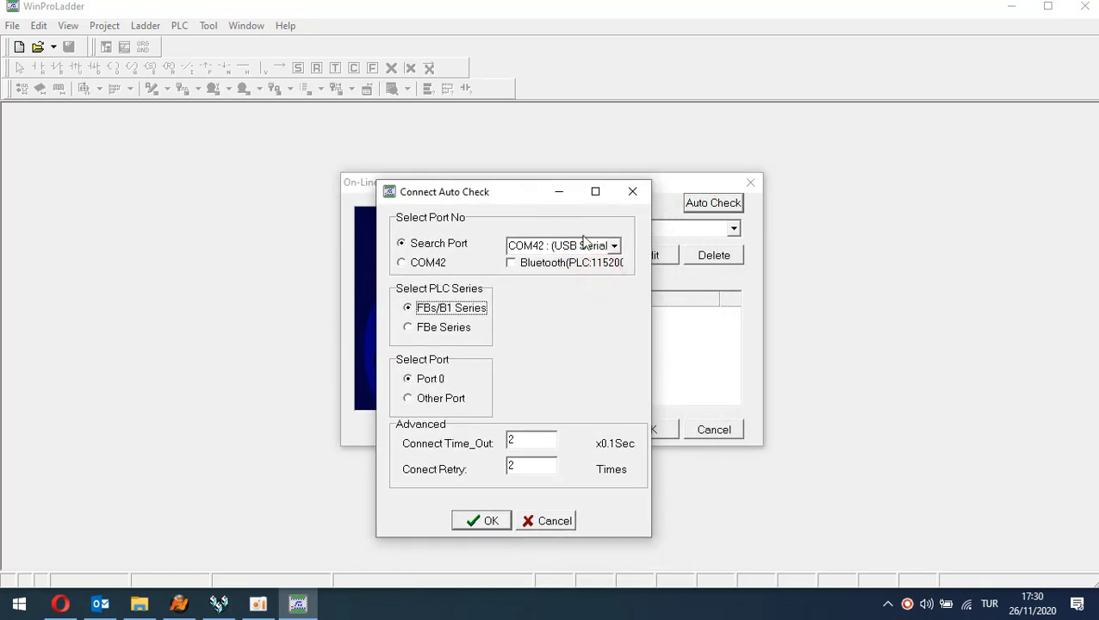
left_click(613, 247)
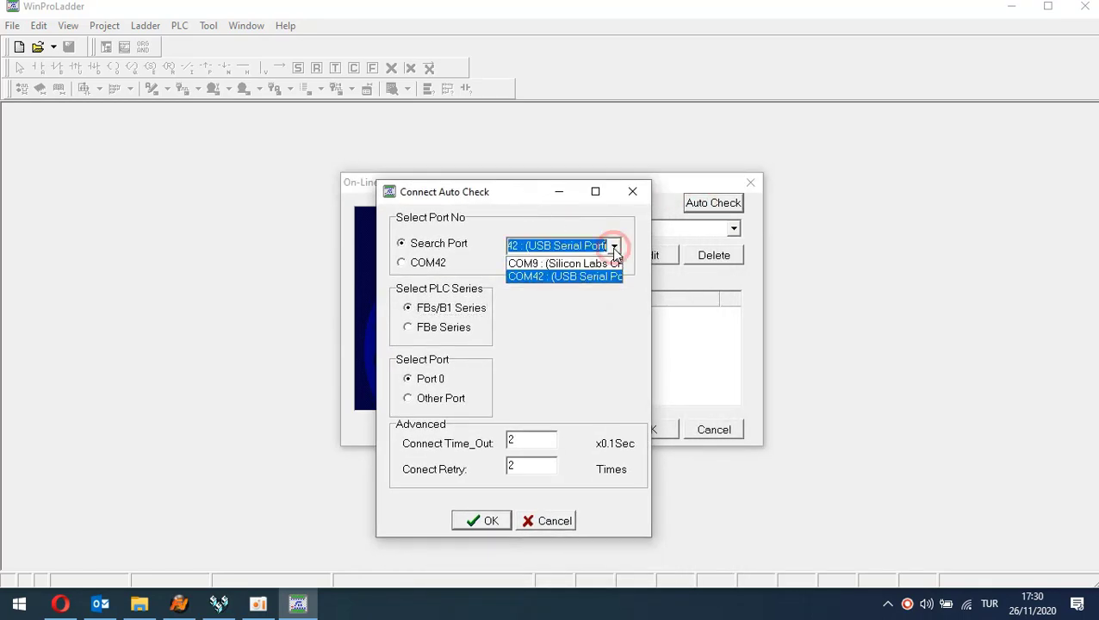
left_click(561, 523)
left_click(560, 522)
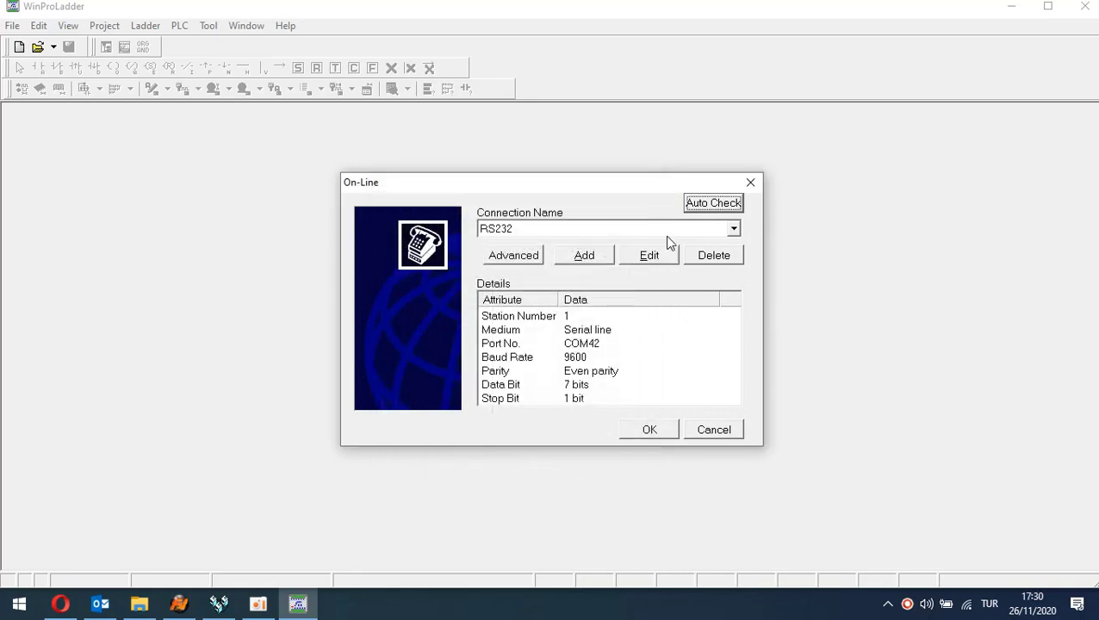
Go on-line with the PLC using the TCP connection at IP 192.168.1.3, and dismiss the PLC status overview
left_click(667, 229)
left_click(498, 272)
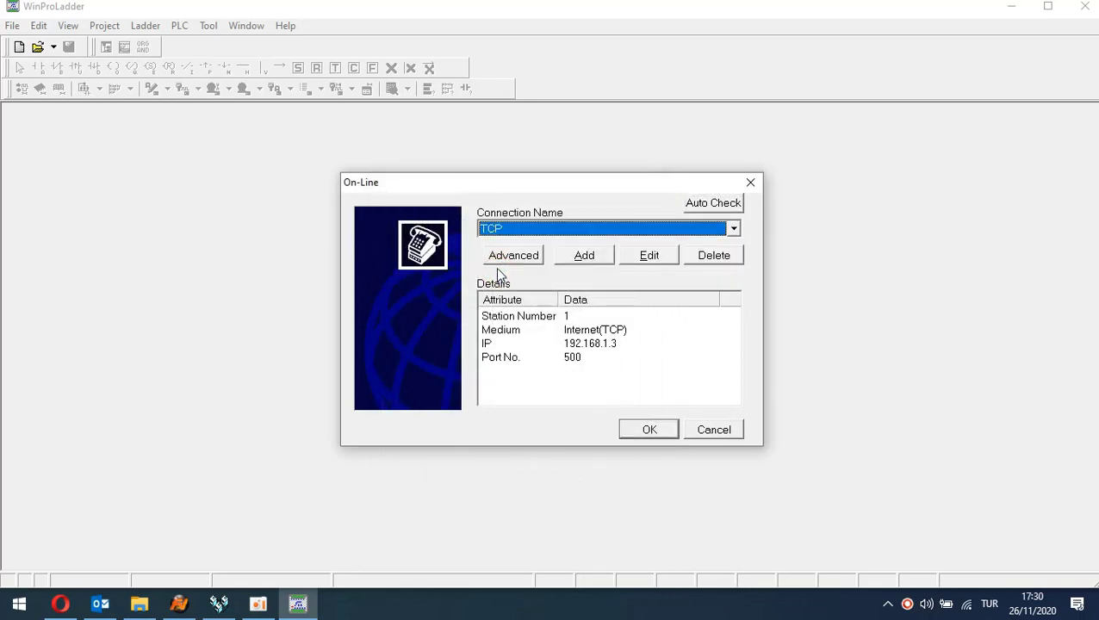
left_click(591, 343)
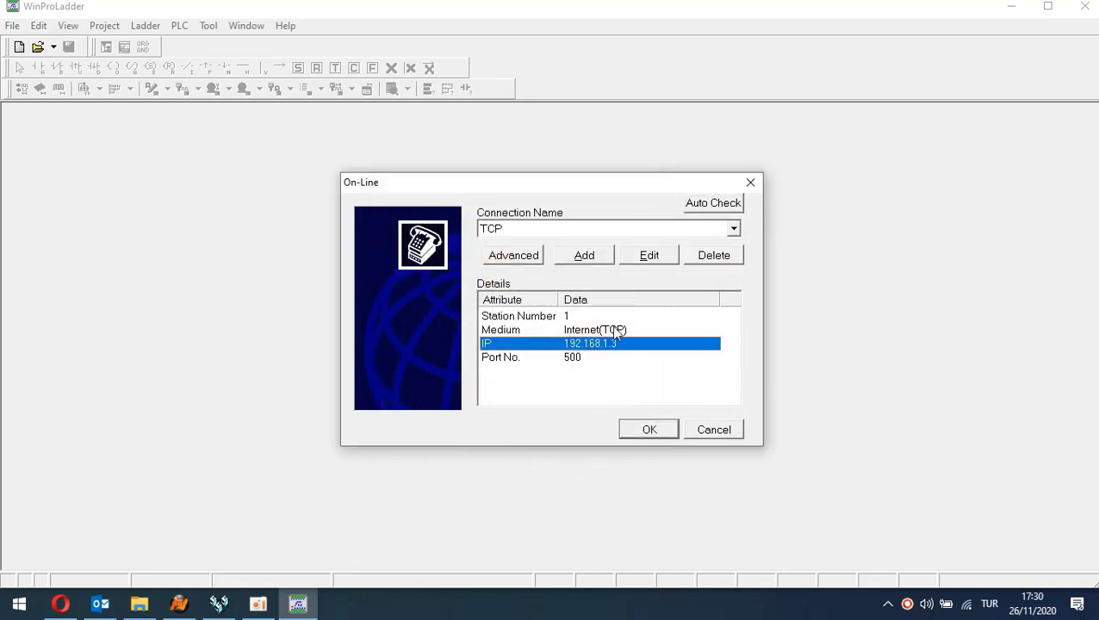
left_click(607, 316)
left_click(605, 344)
left_click(647, 431)
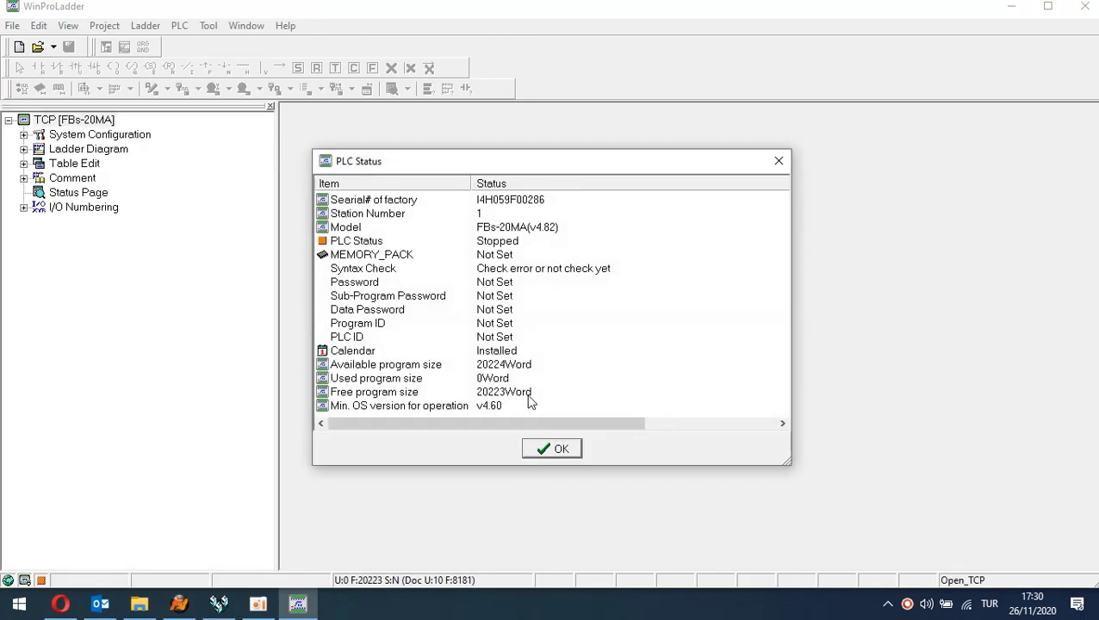
left_click(545, 449)
left_click(368, 179)
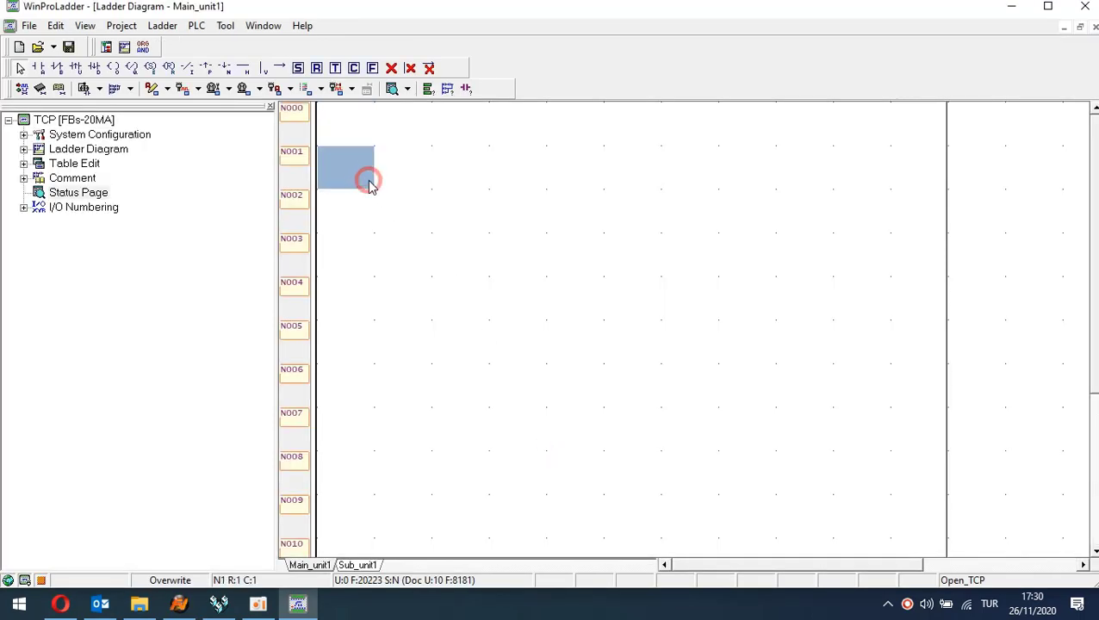
left_click(349, 129)
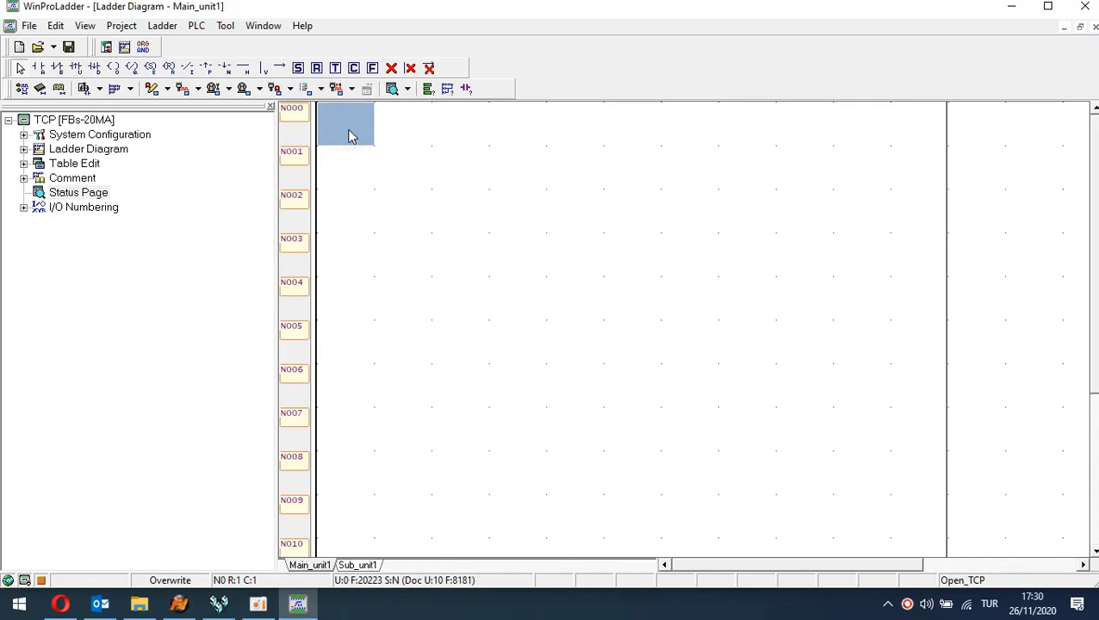
Create a status page named StatusPage0, dock it below the project tree and widen its Ref. No. column
left_click(392, 88)
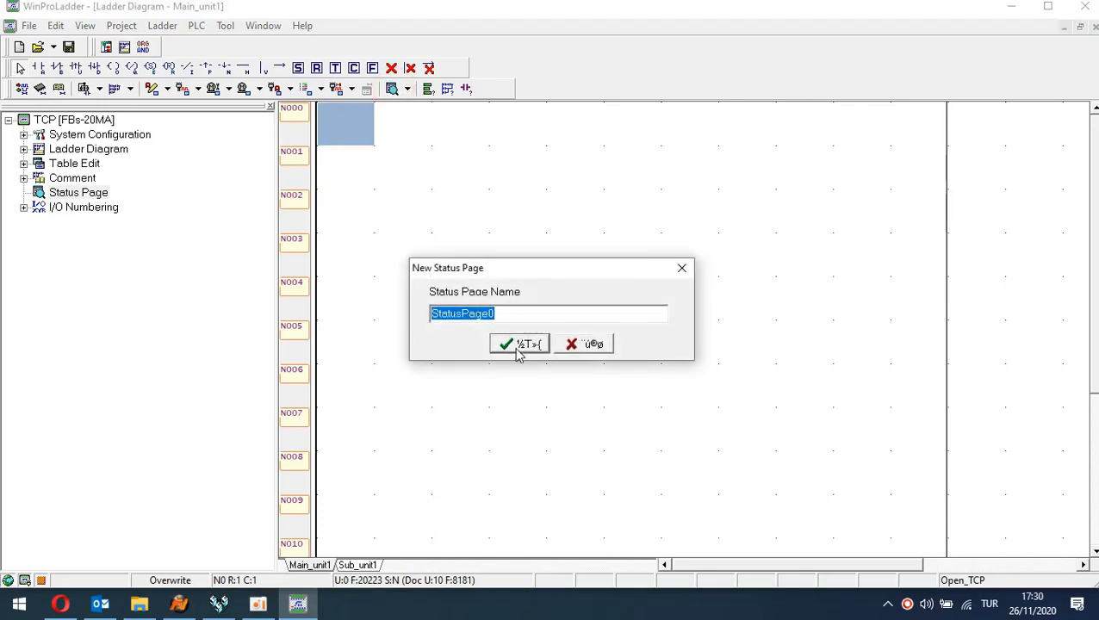
left_click(519, 344)
left_click_drag(466, 136, 150, 524)
left_click_drag(27, 354, 42, 354)
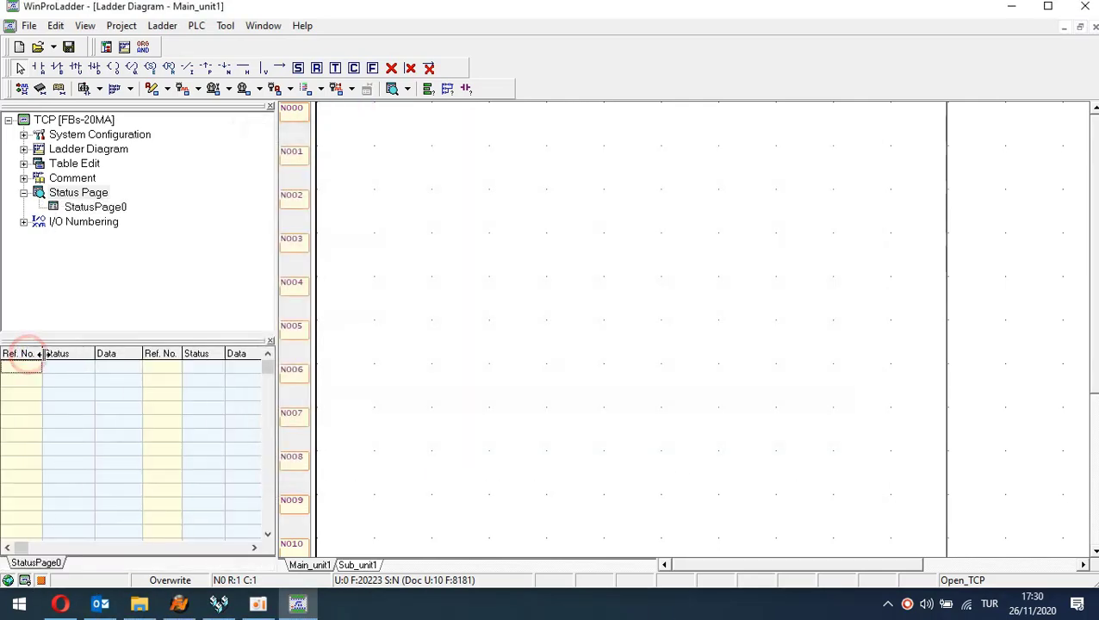
Add register D500 to the first row of the status page for monitoring
left_click(13, 370)
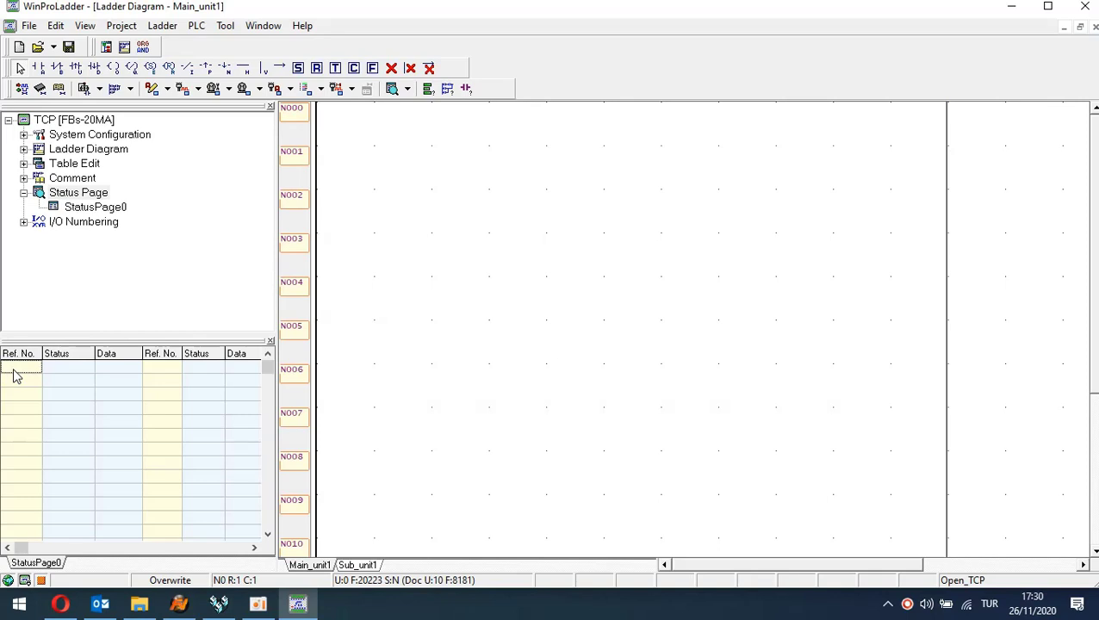
double_click(13, 377)
type("D500")
key("Return")
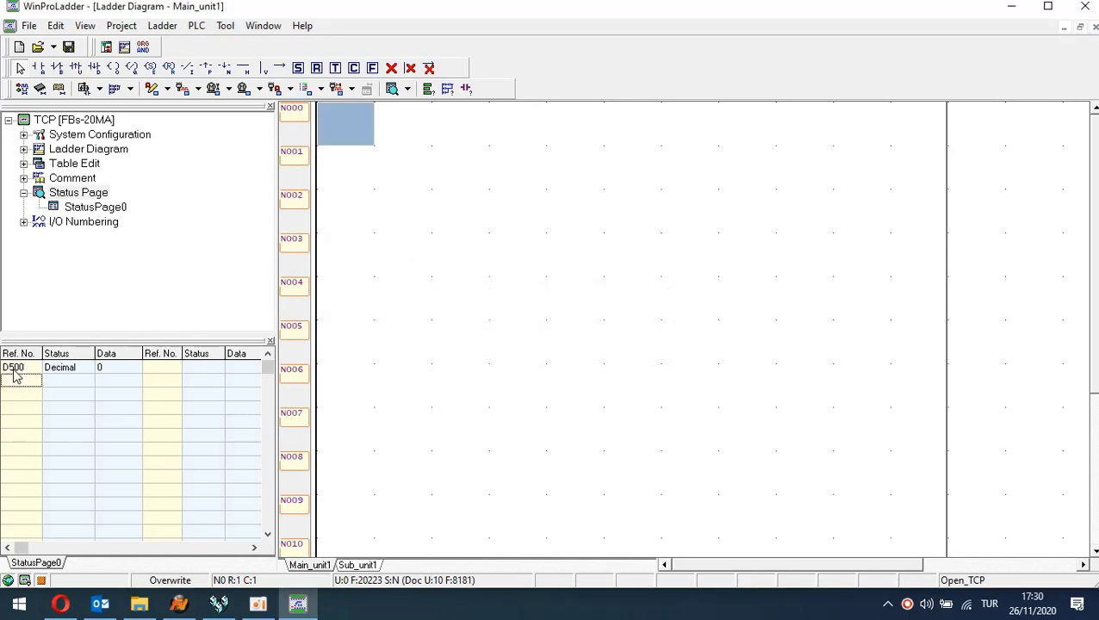
Switch to FvDesigner and check the display address of the numeric object on screen BS1, leaving its properties without changes
left_click(179, 604)
double_click(600, 363)
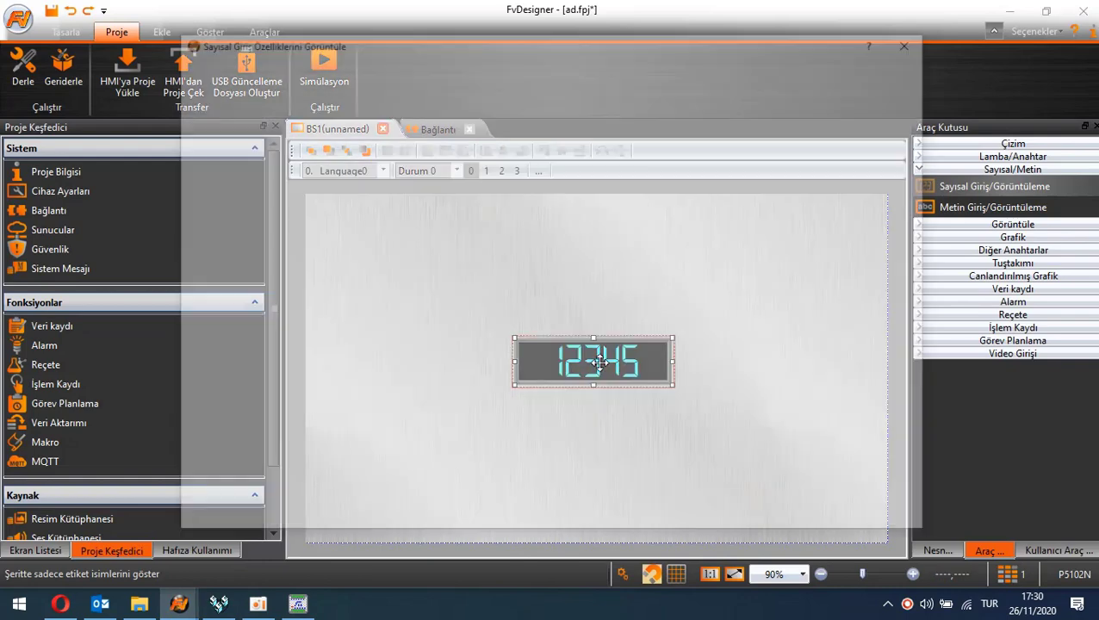
double_click(519, 115)
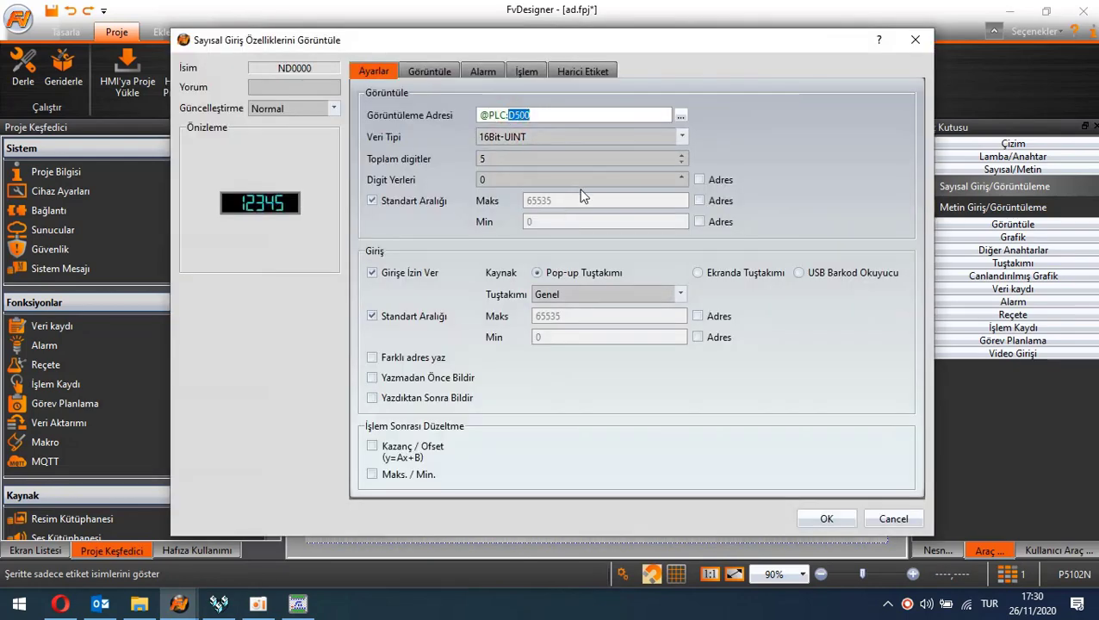
key("Escape")
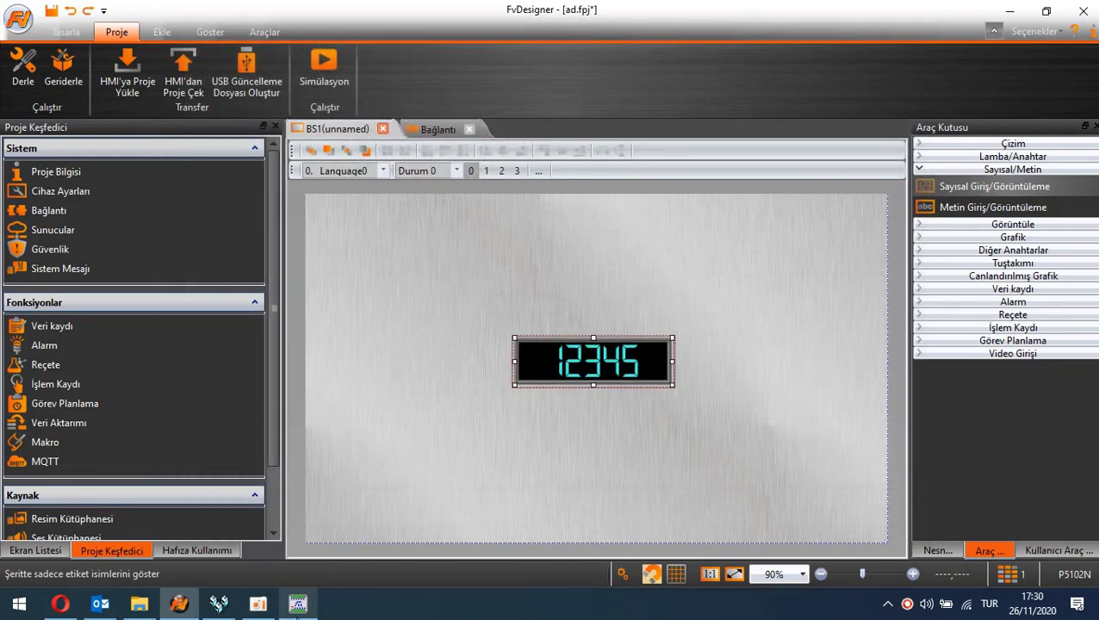
Switch to WinProLadder and put the connected PLC into run mode, confirming the request
left_click(297, 606)
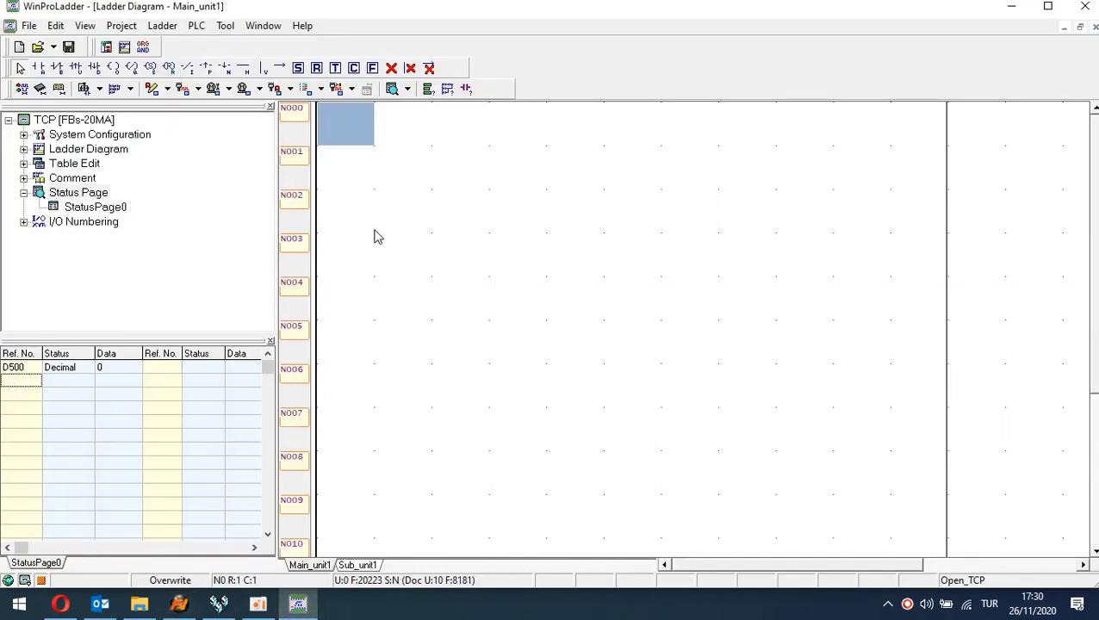
left_click(198, 27)
left_click(230, 50)
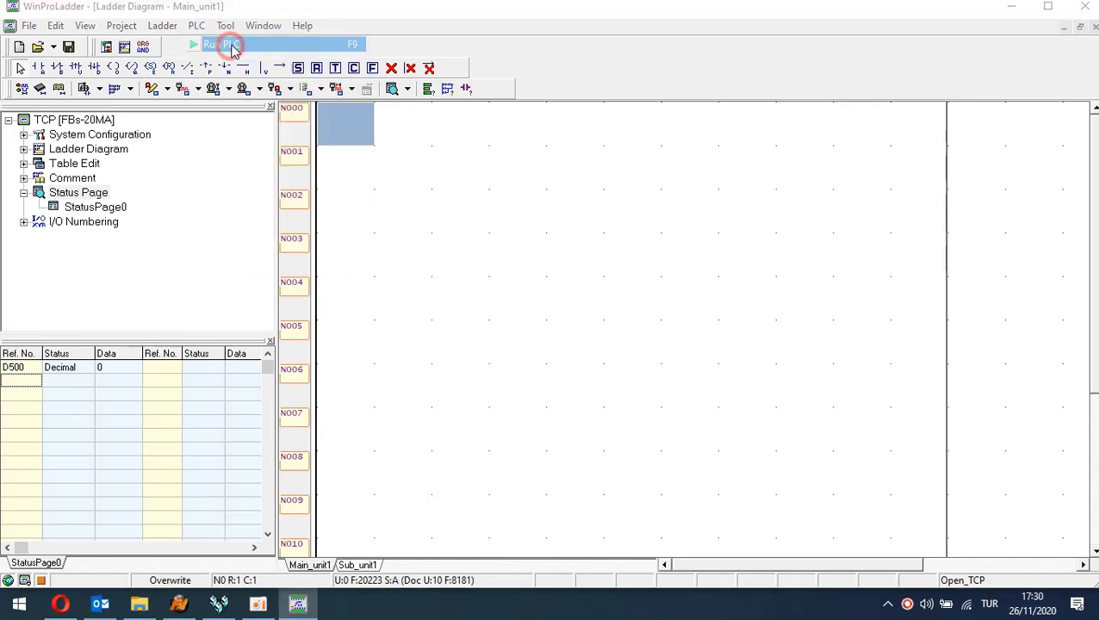
left_click(546, 366)
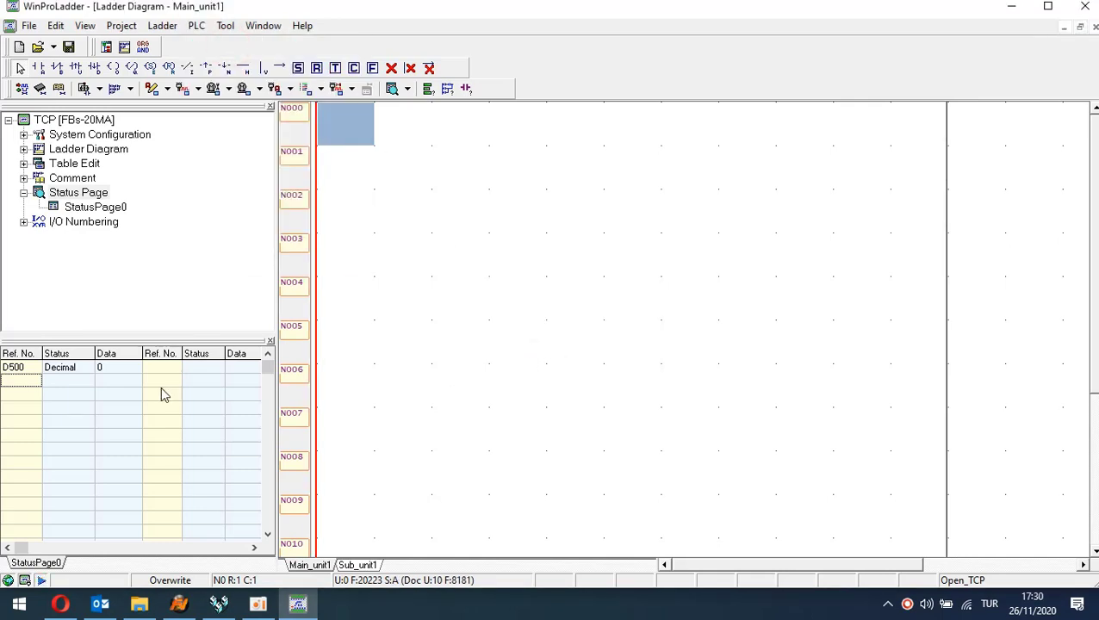
left_click(379, 170)
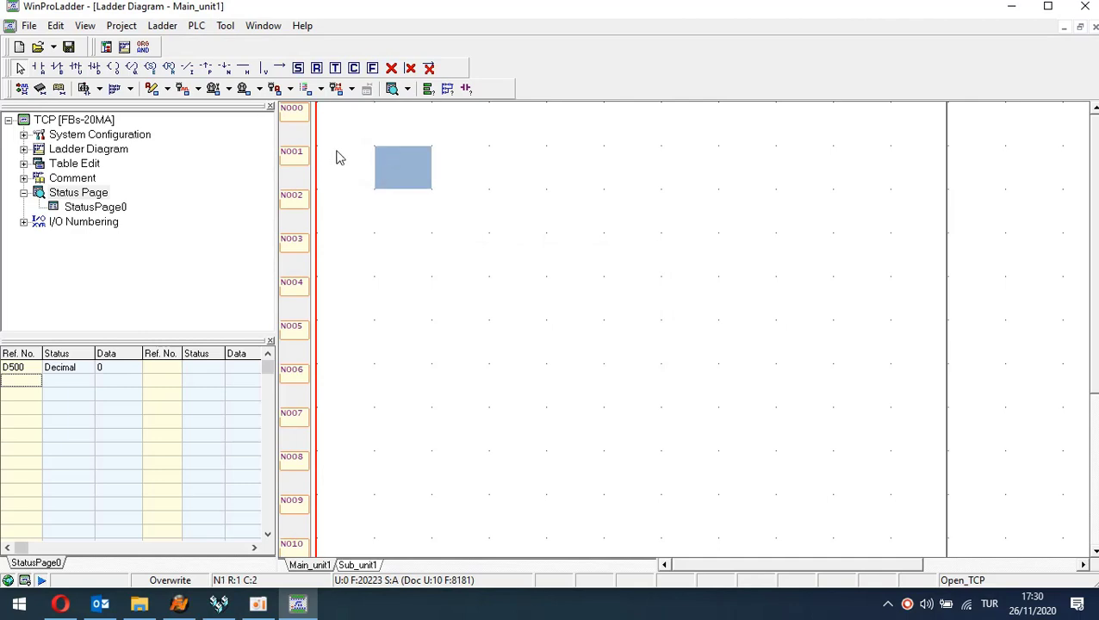
Switch to FvDesigner and launch the project simulation, agreeing to save and build the project first
left_click(183, 608)
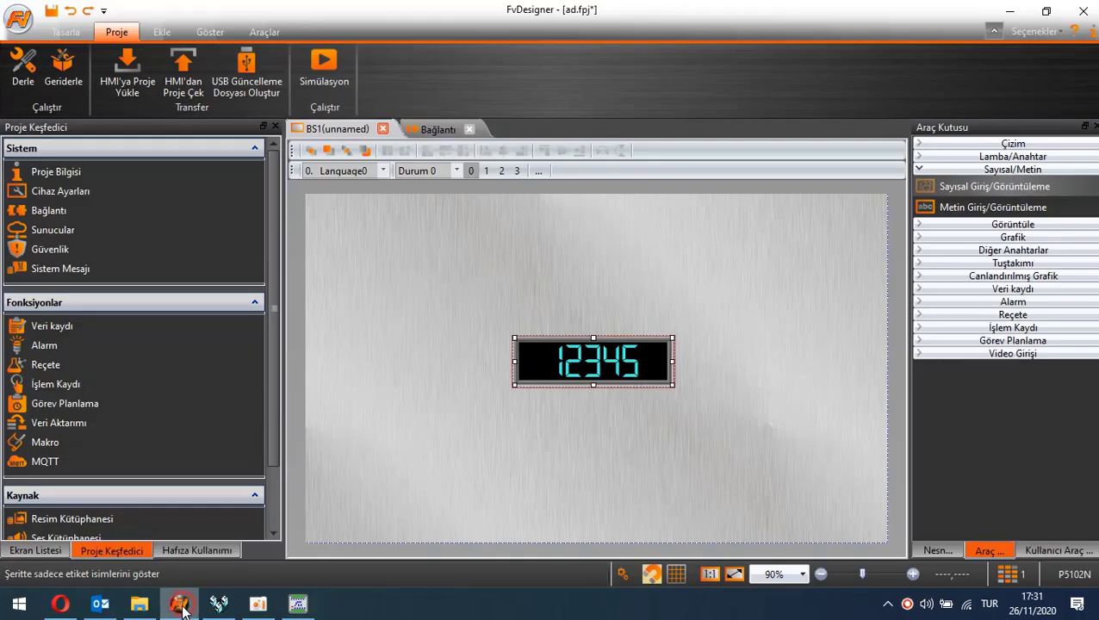
left_click(456, 313)
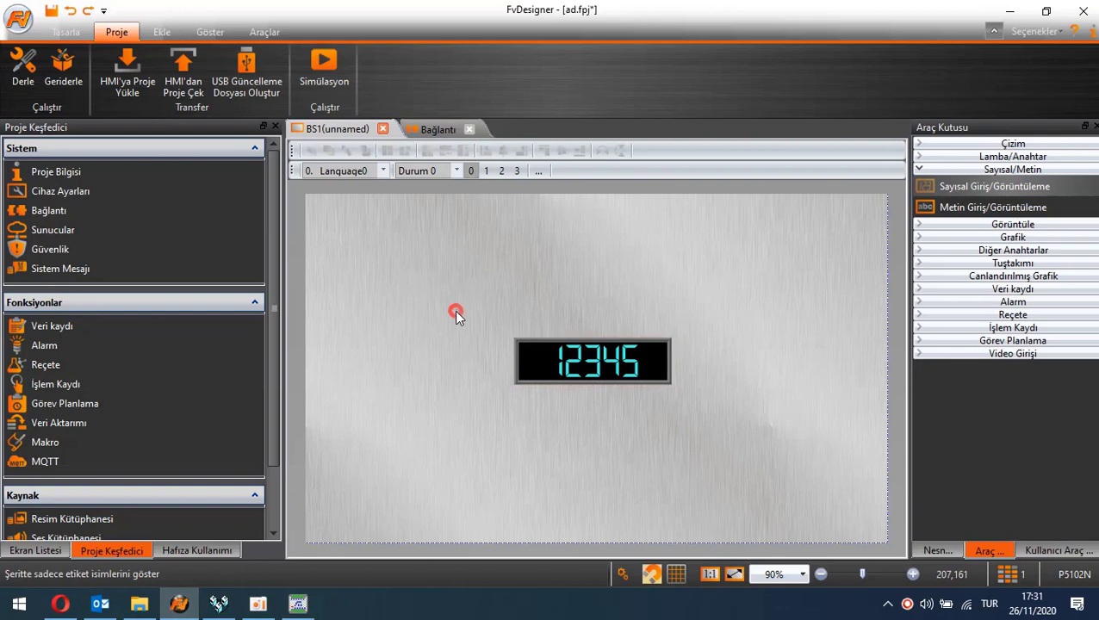
left_click(332, 74)
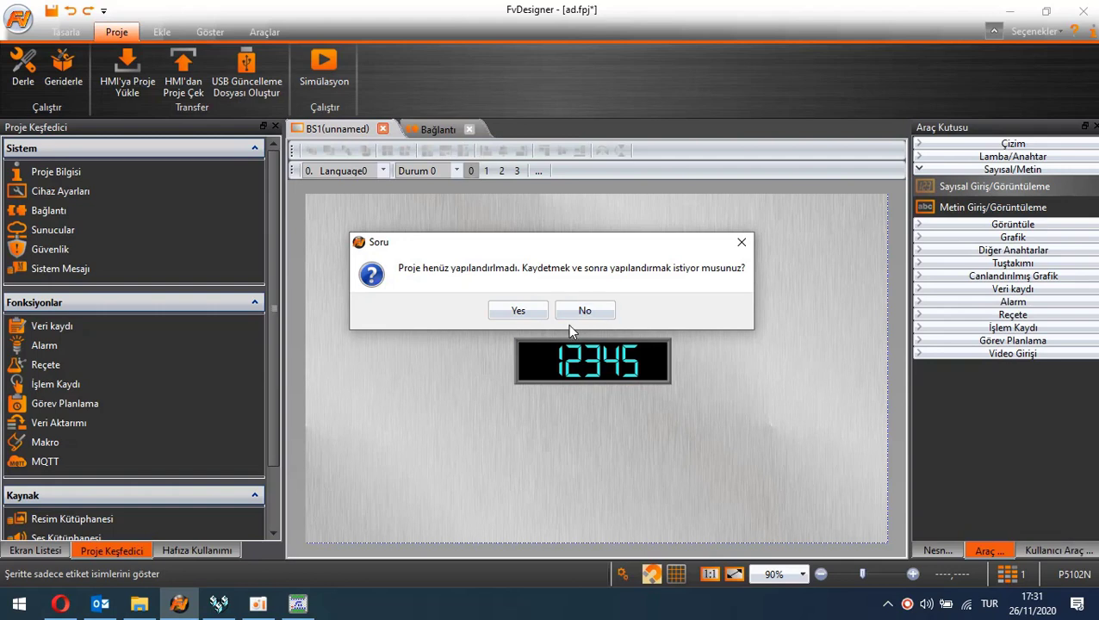
left_click(519, 311)
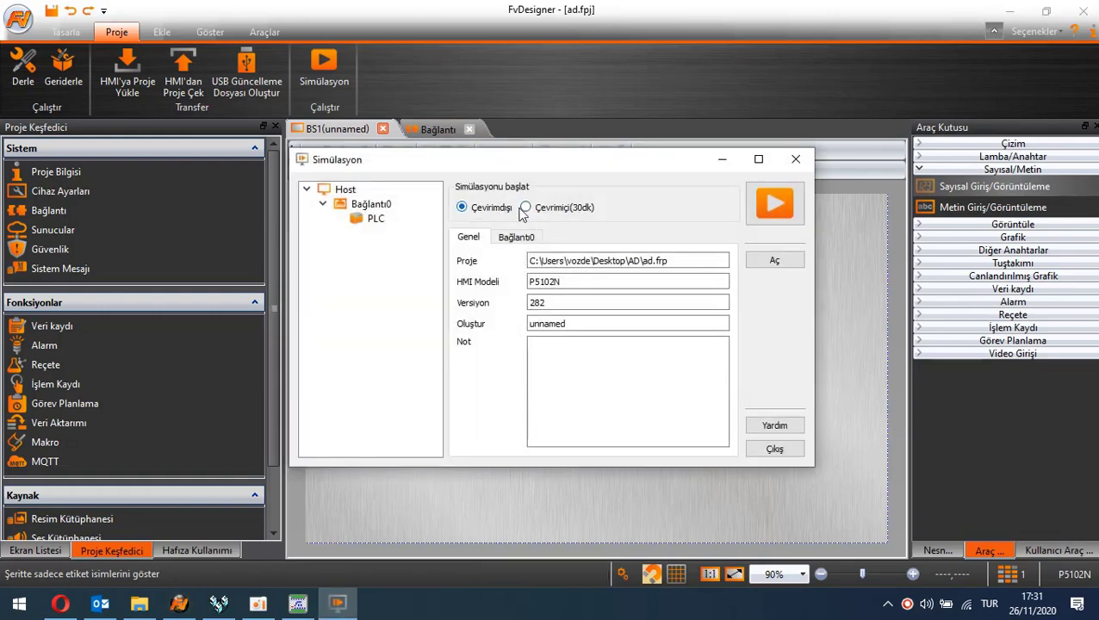
Set the simulation to Çevrimiçi(30dk), check the Bağlantı0 connection details and start the simulation
left_click_drag(544, 159, 546, 175)
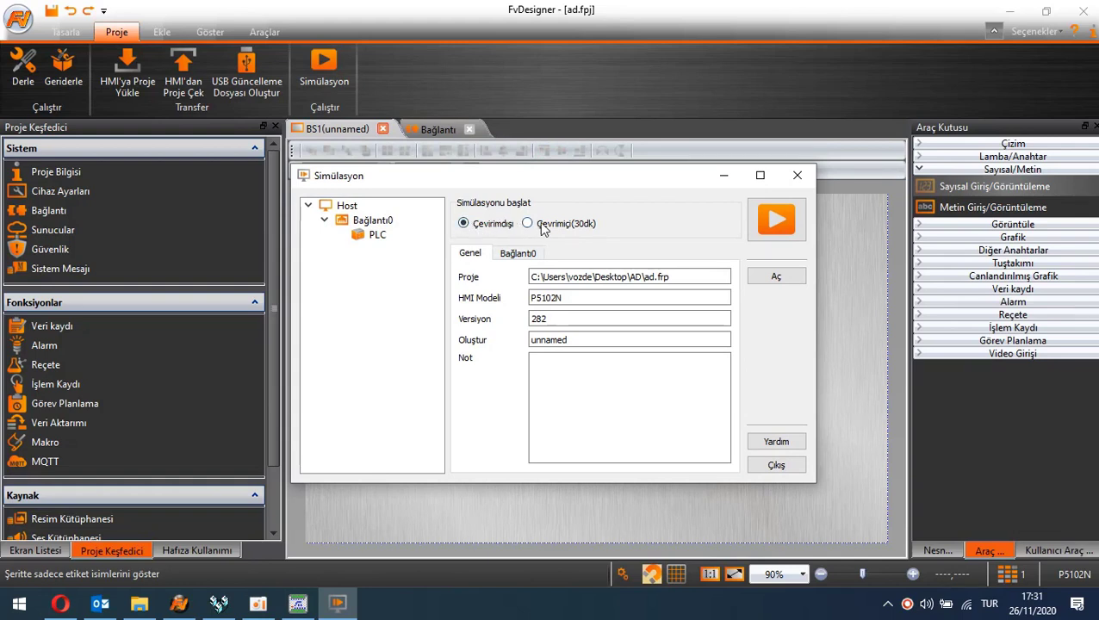
left_click(538, 225)
left_click(521, 253)
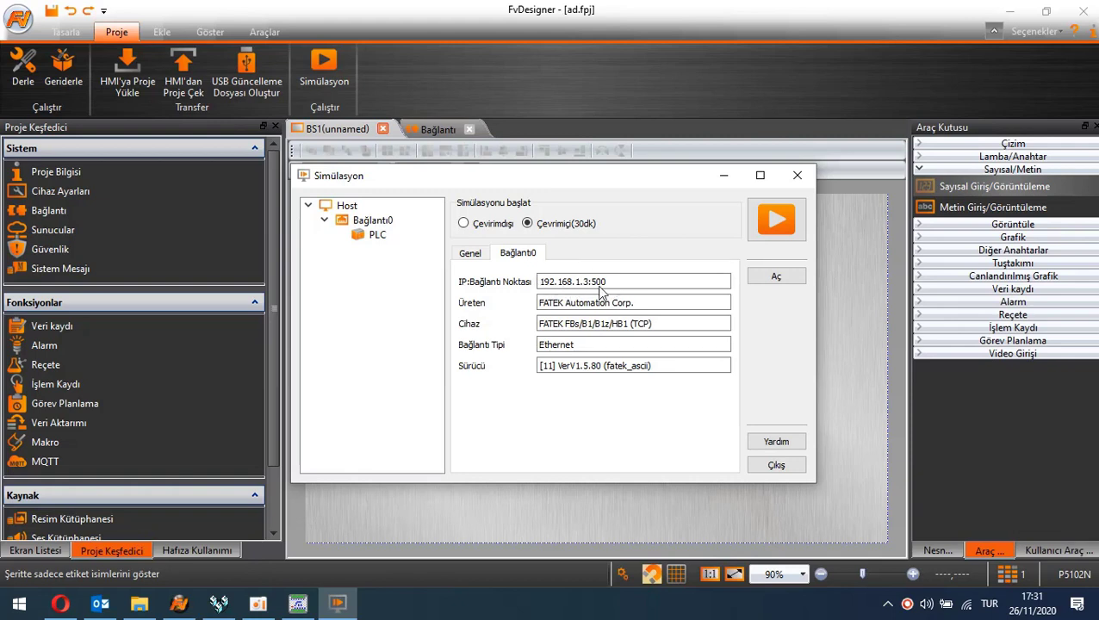
left_click(778, 222)
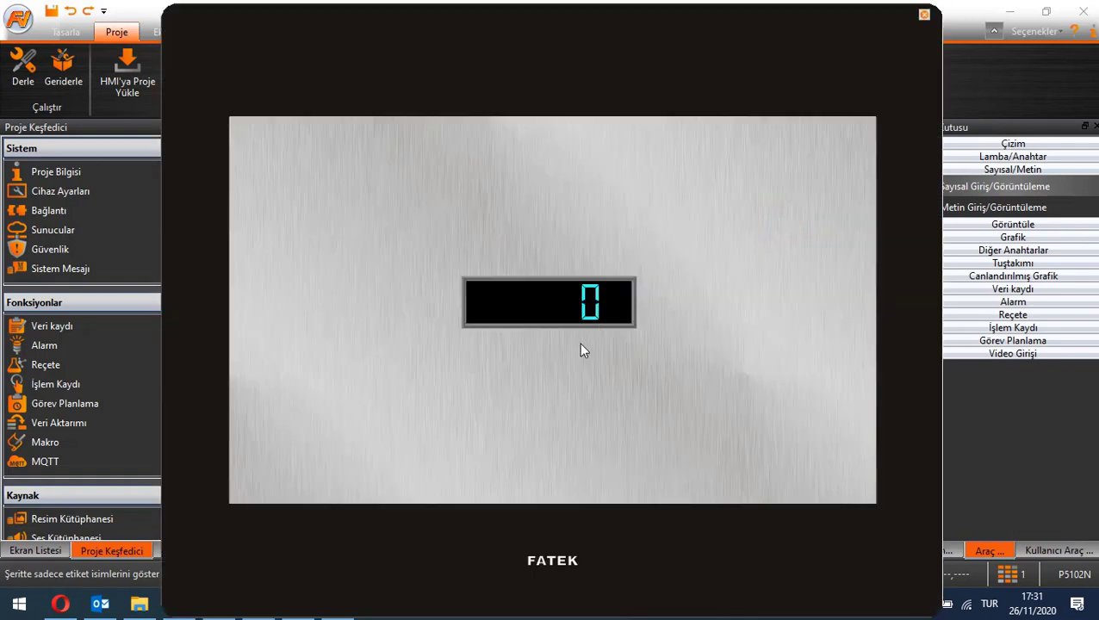
Arrange the HMI simulator and the WinProLadder window side by side so both D500 displays can be watched
left_click_drag(581, 96, 809, 103)
left_click(297, 603)
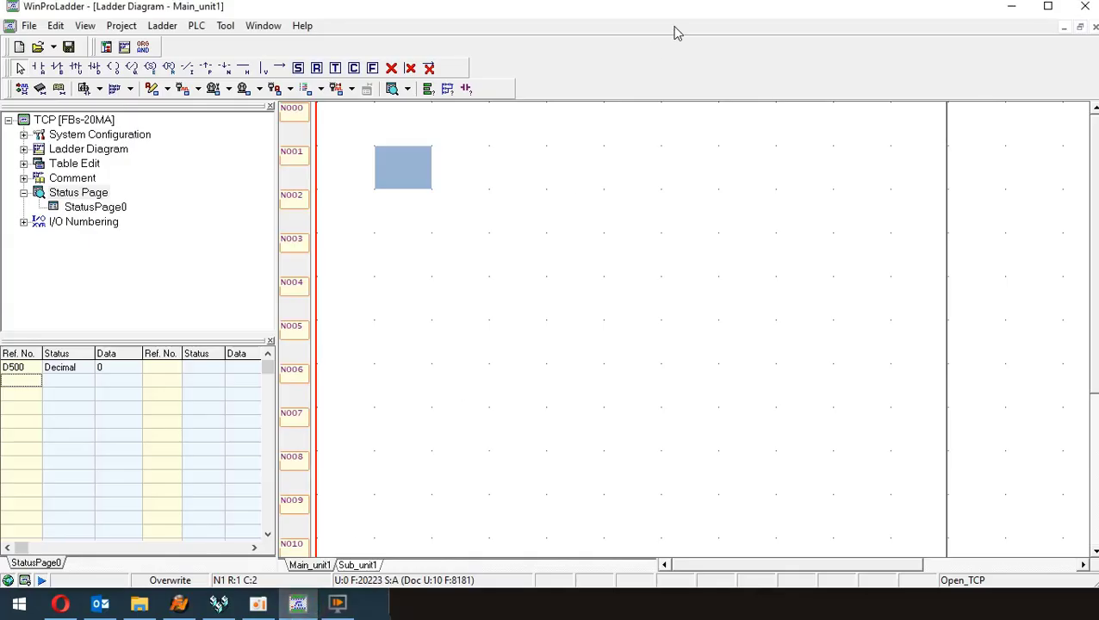
left_click_drag(679, 26, 1, 147)
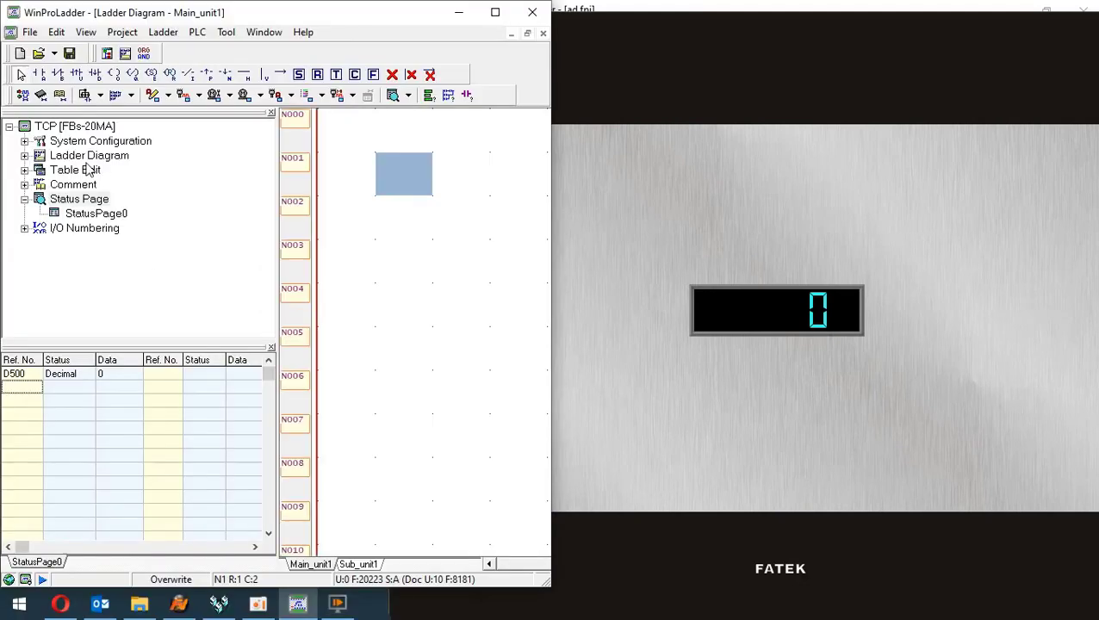
Enter 55 and then 7896 into the numeric object on the simulated HMI screen
left_click(769, 326)
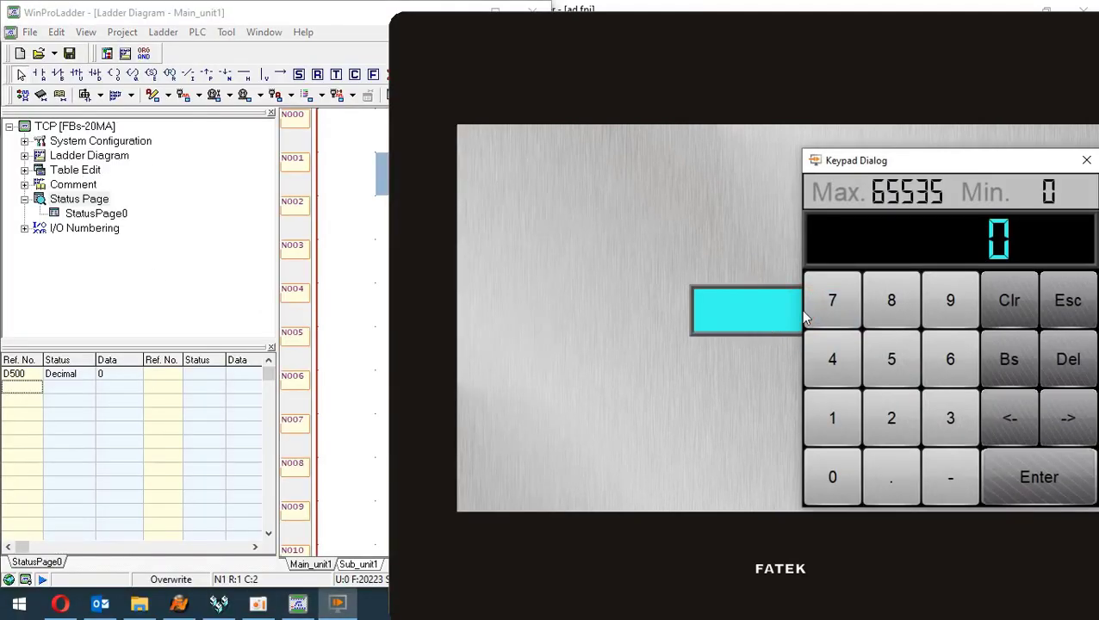
type("55")
key("Return")
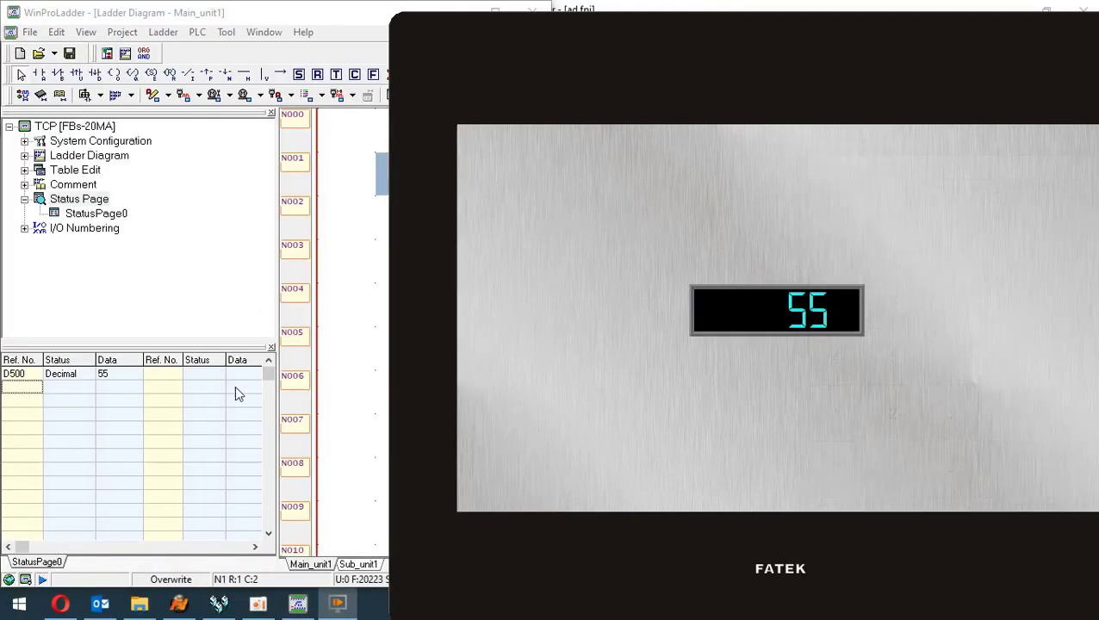
left_click(769, 317)
type("7896")
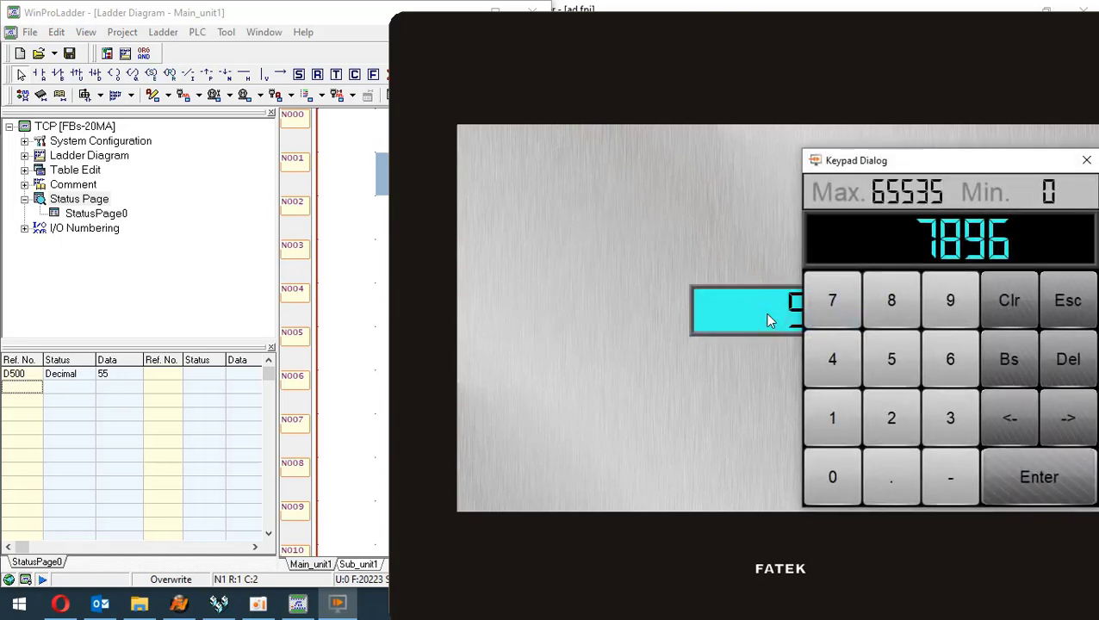
key("Return")
Set the D500 data value to 77 in the WinProLadder status page
double_click(107, 374)
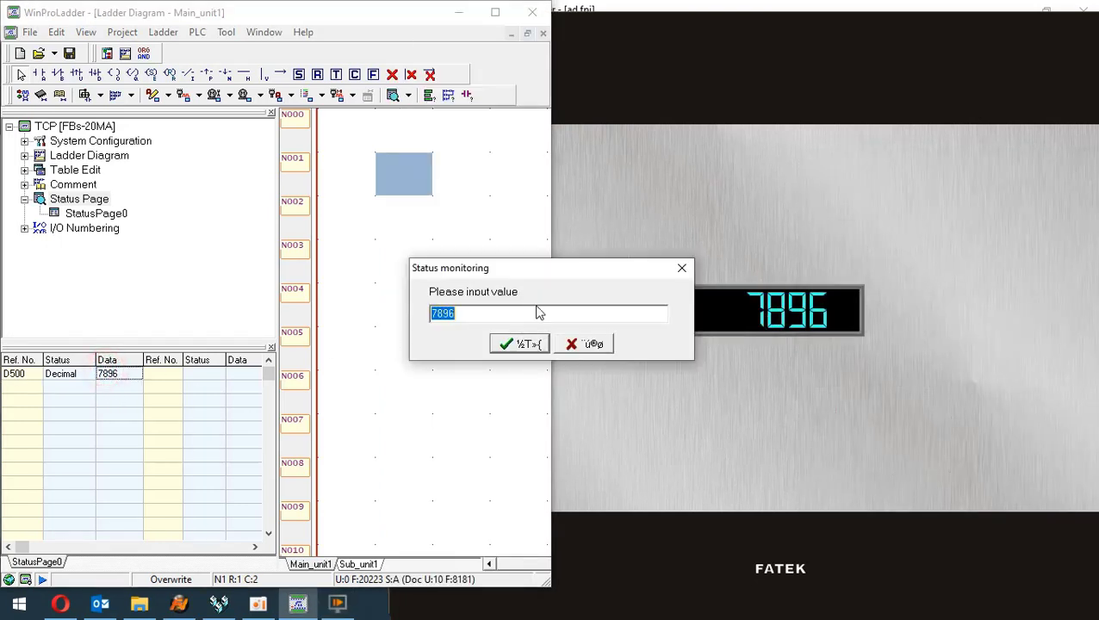
type("77")
key("Return")
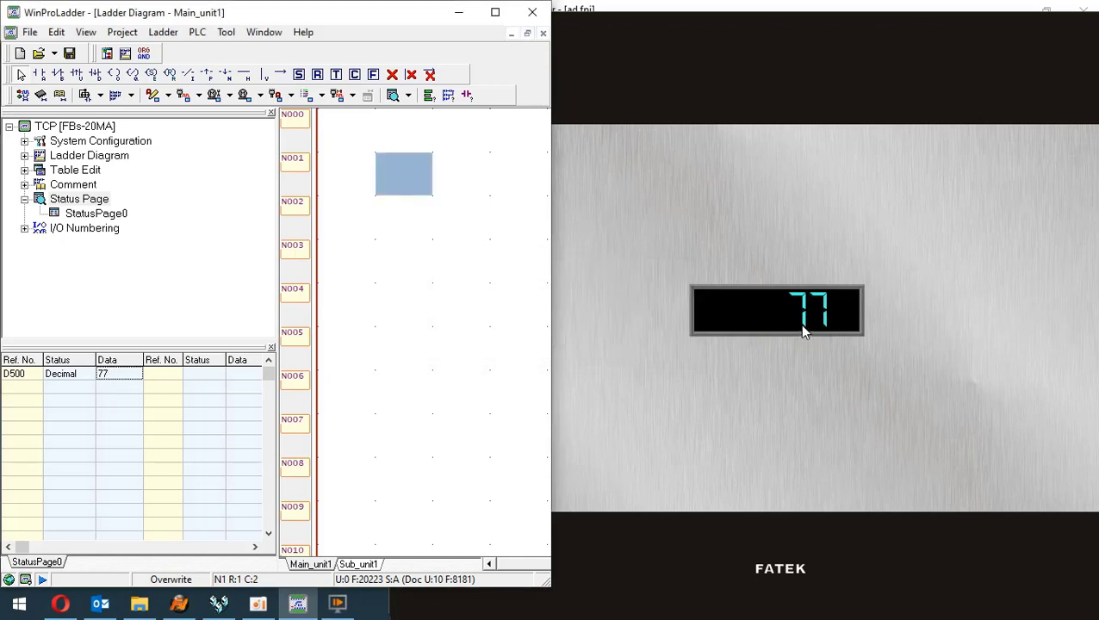
Move the HMI simulator back to the middle of the screen, and close it along with the simulation settings window
left_click(800, 372)
left_click_drag(709, 93, 540, 85)
mouse_move(492, 93)
left_mouse_down()
mouse_move(593, 86)
mouse_move(500, 87)
left_mouse_up()
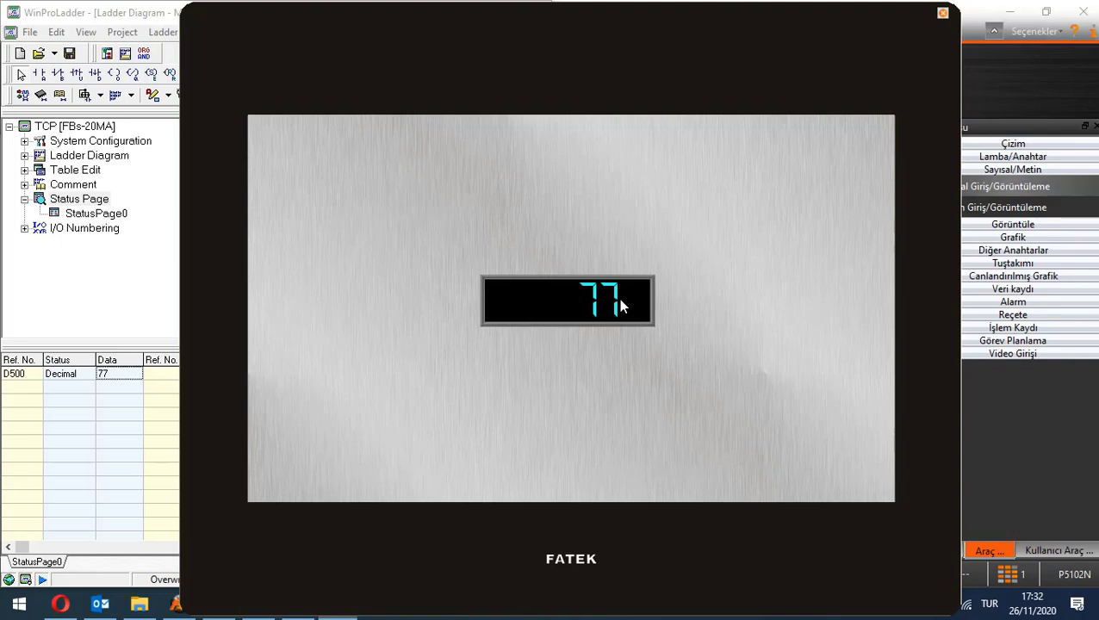
left_click_drag(609, 76, 613, 72)
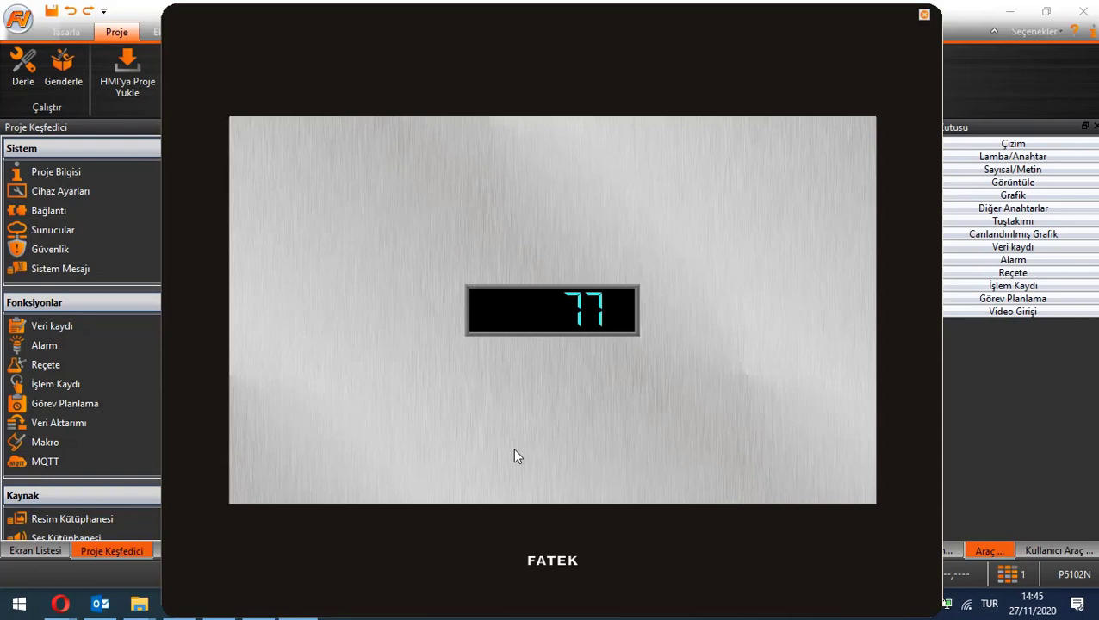
left_click(922, 14)
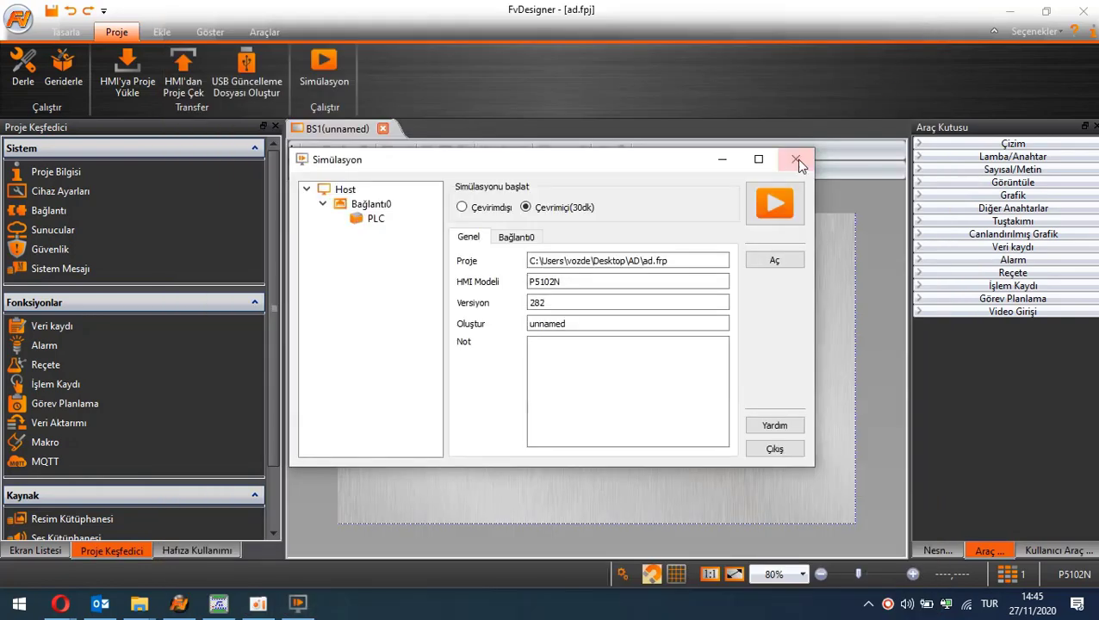
left_click(796, 162)
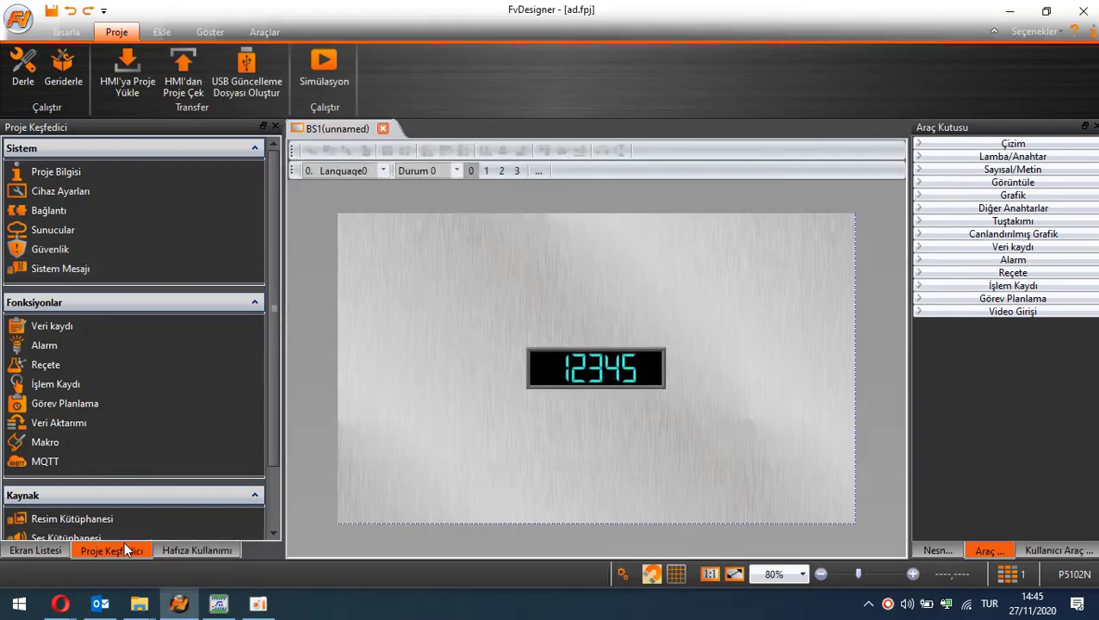
Change the Bağlantı0 connection's interface type to Doğrudan Bağlantı(Seri) on port COM1 and accept the settings
double_click(73, 211)
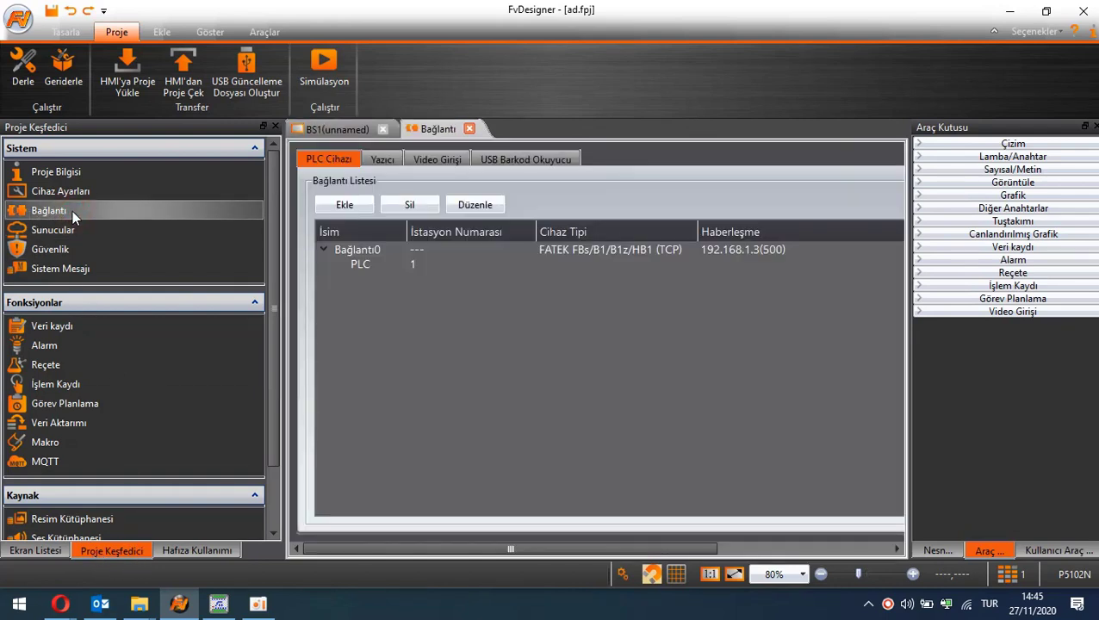
double_click(388, 250)
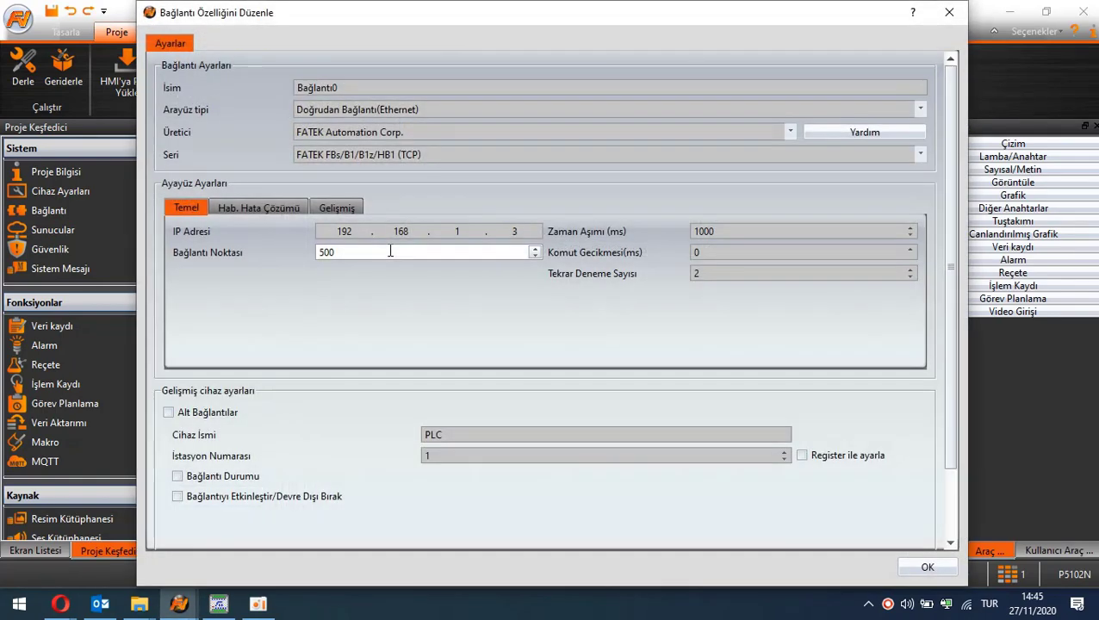
left_click(381, 112)
left_click(383, 125)
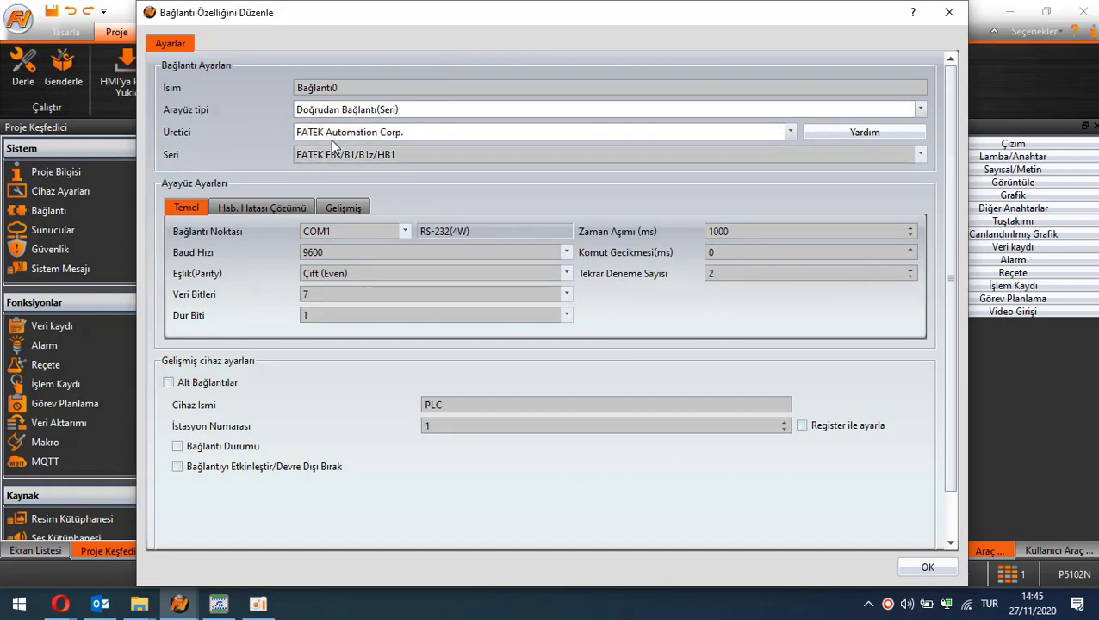
left_click(350, 232)
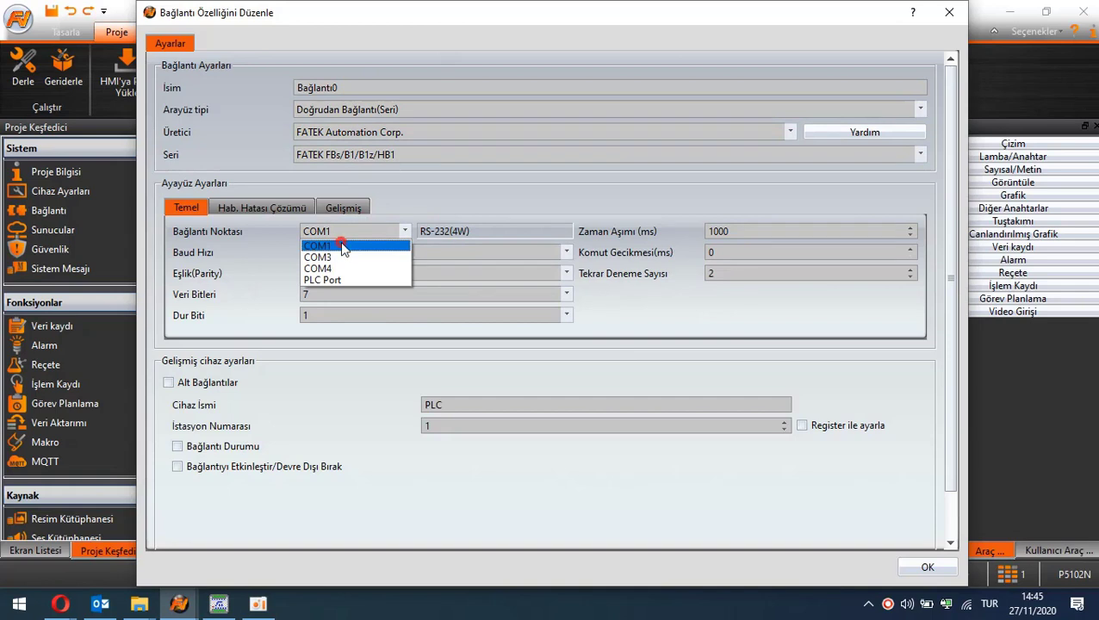
left_click(341, 247)
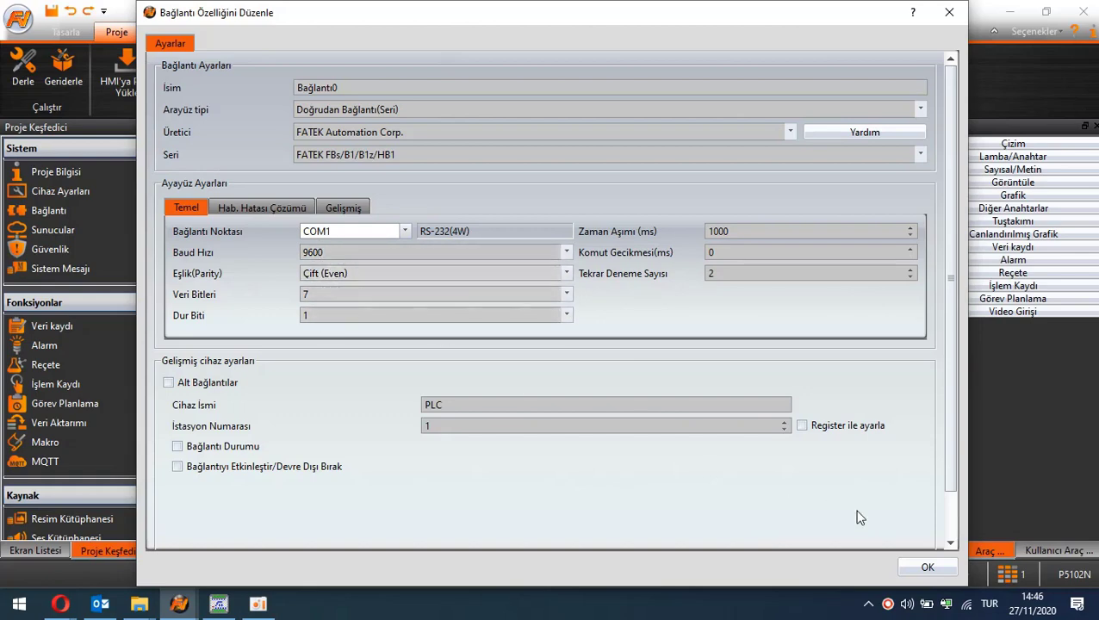
left_click(926, 569)
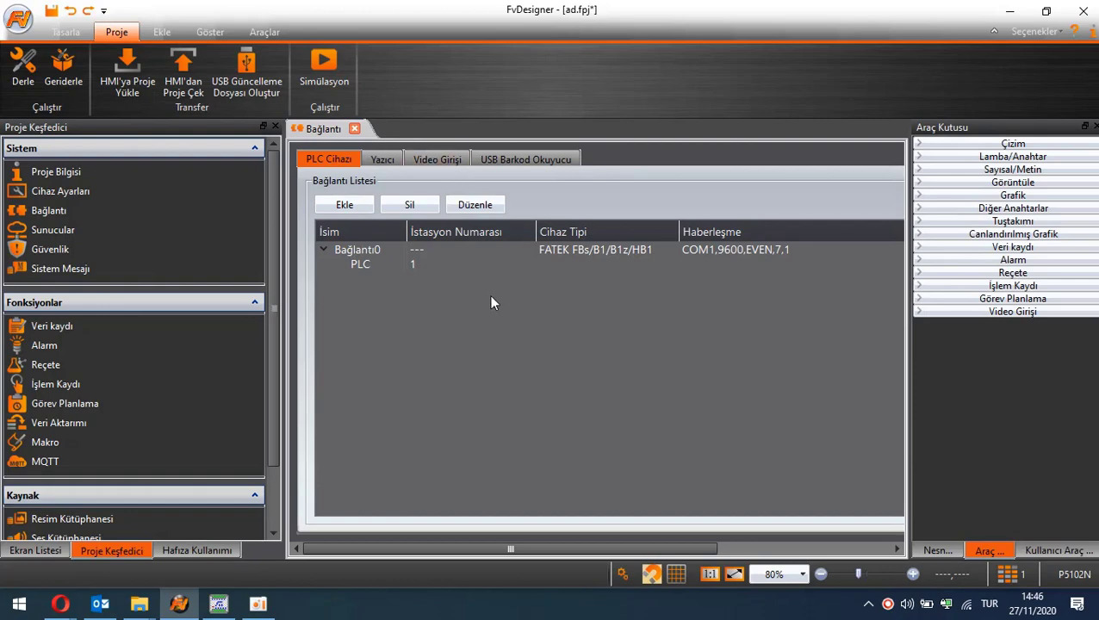
Switch to WinProLadder and take the PLC connection off-line
left_click(218, 604)
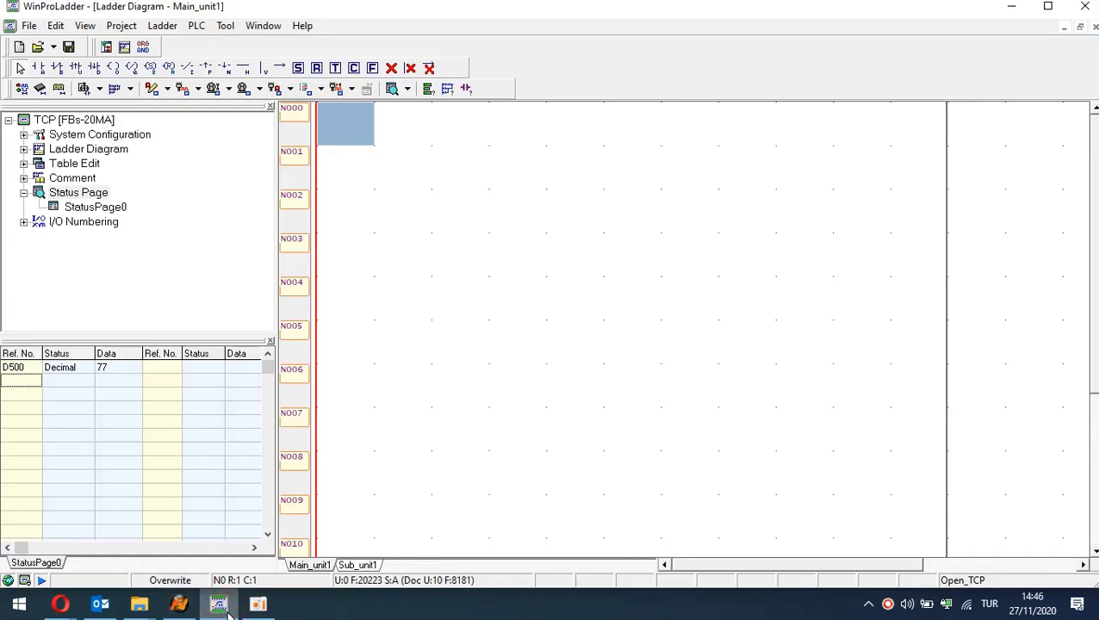
left_click(197, 25)
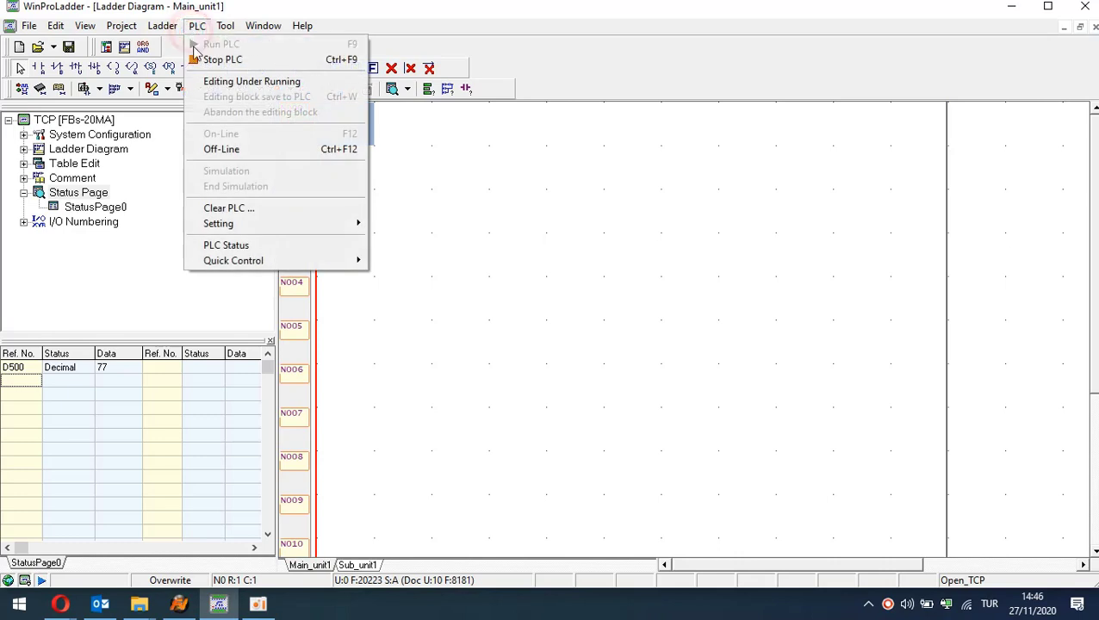
left_click(234, 151)
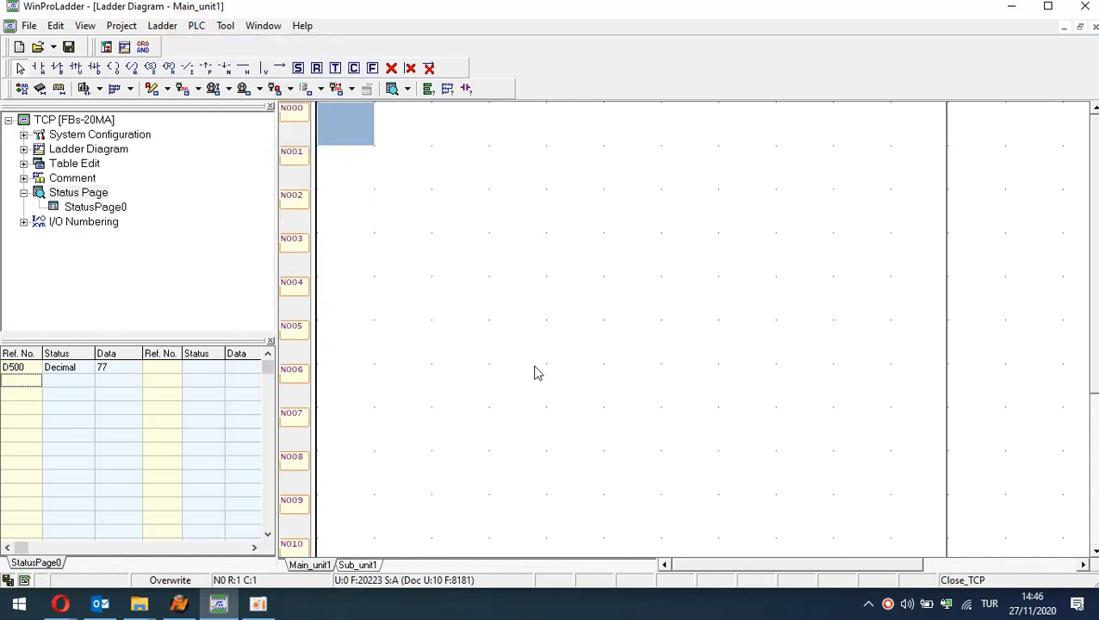
Begin an on-line connection to the PLC and choose RS232 as the connection
left_click(196, 26)
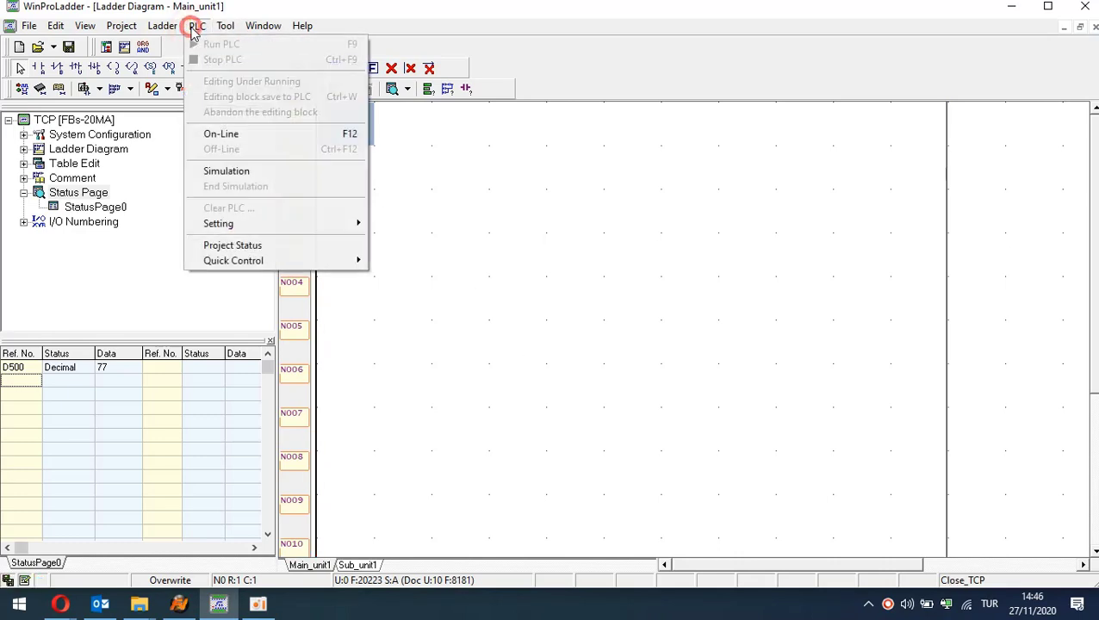
left_click(233, 138)
left_click(593, 228)
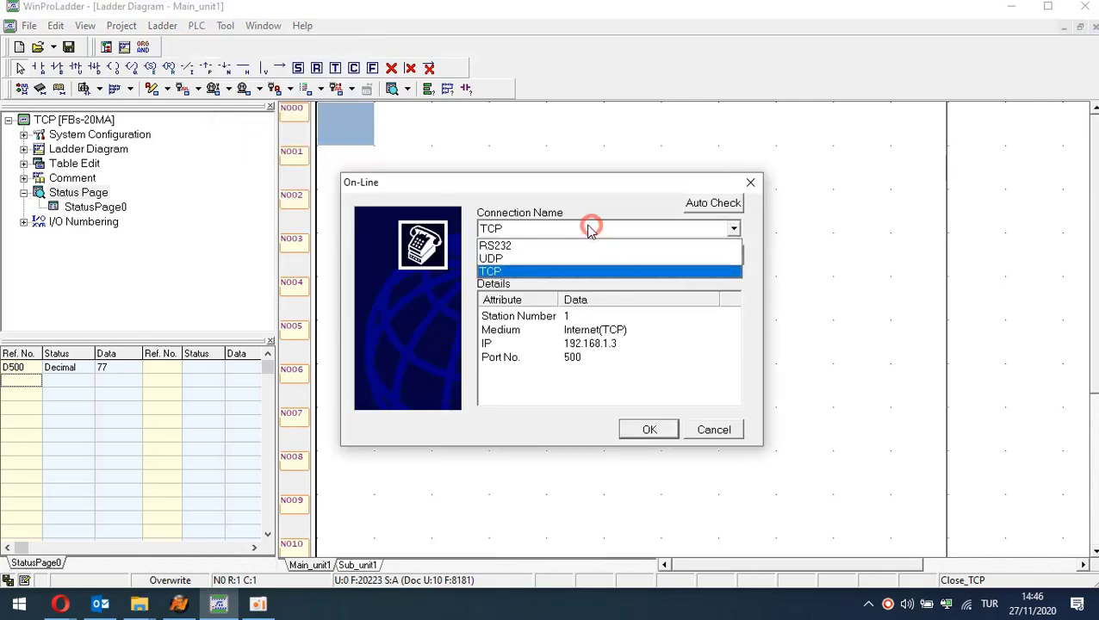
left_click(500, 245)
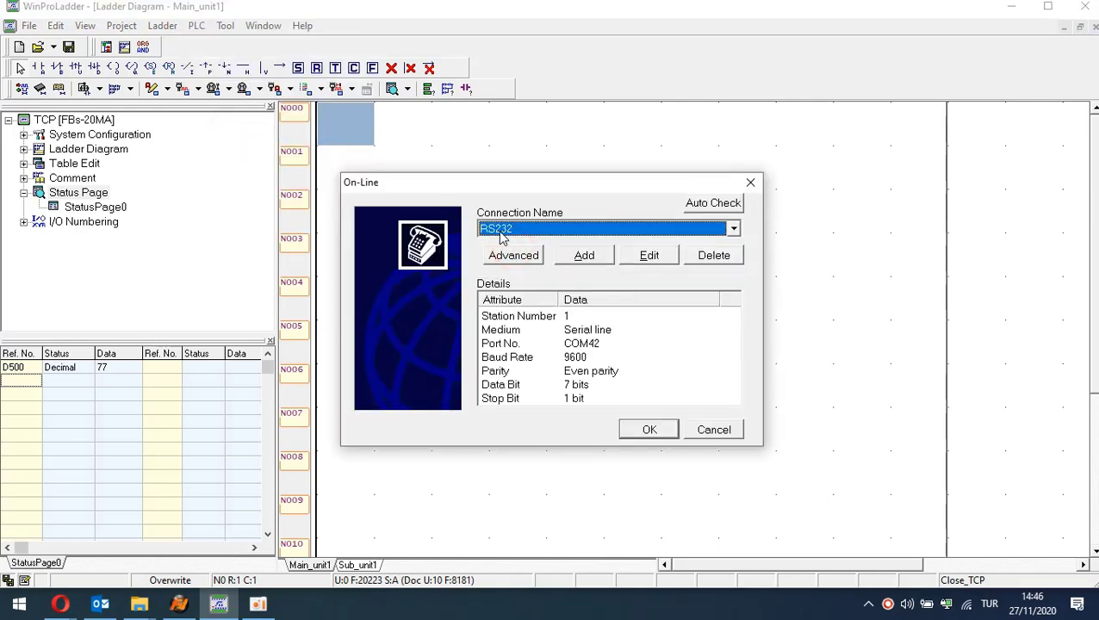
Run the connection auto check on USB serial port COM42, connect to the detected PLC and dismiss its status report
left_click(706, 212)
left_click_drag(576, 275, 502, 162)
left_click(618, 212)
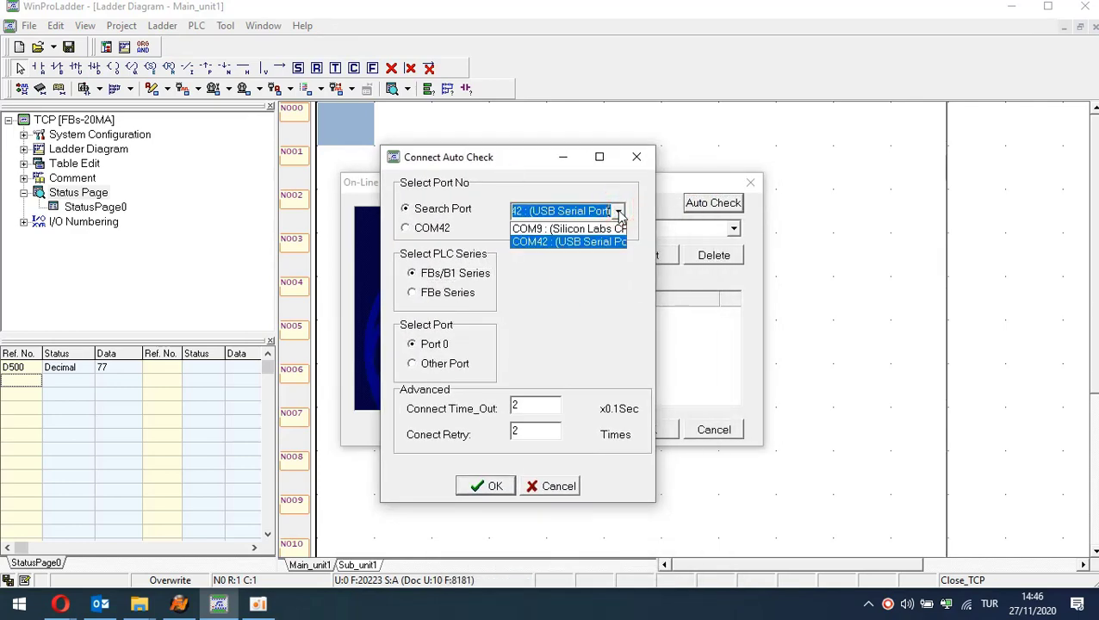
left_click(564, 242)
left_click(478, 486)
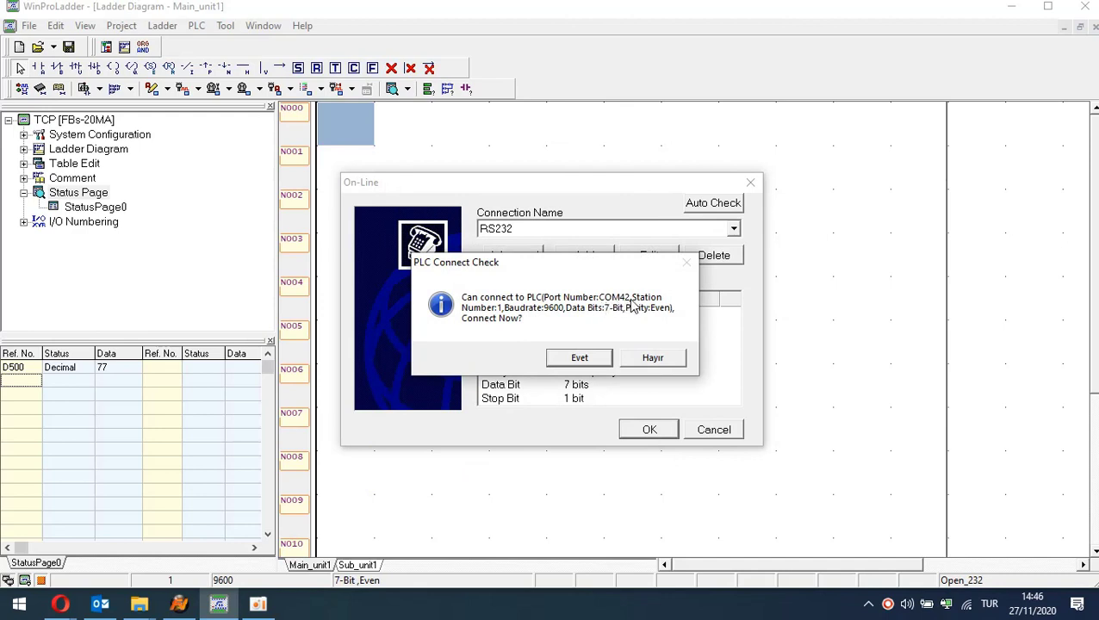
left_click(580, 358)
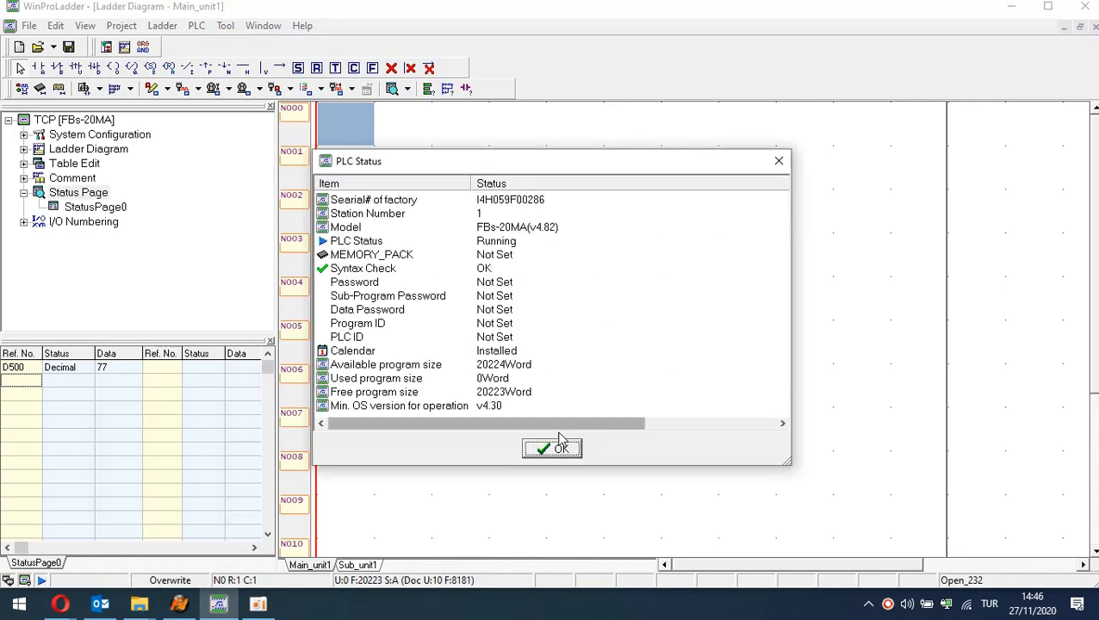
left_click(556, 452)
Select the D500 data cell in the status page and take the PLC connection off-line
left_click(135, 367)
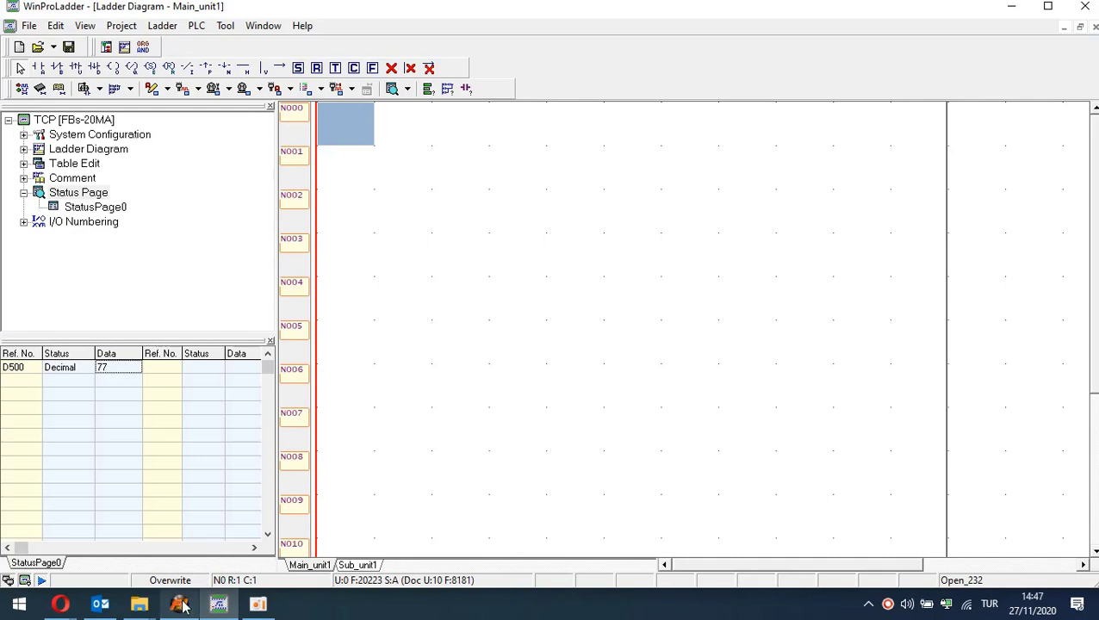
left_click(200, 28)
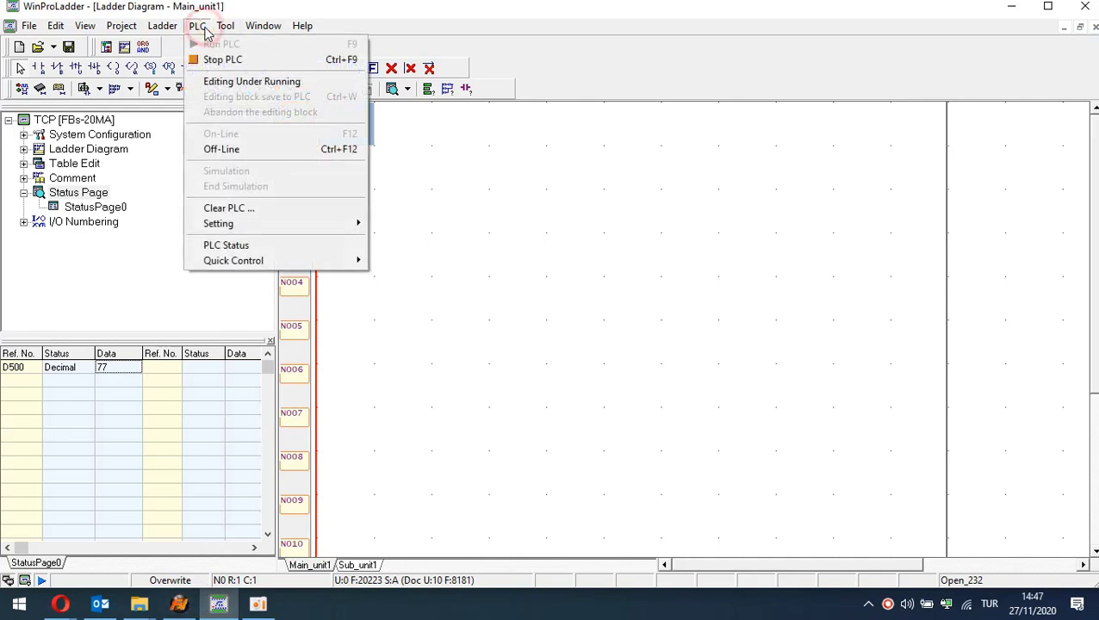
left_click(224, 151)
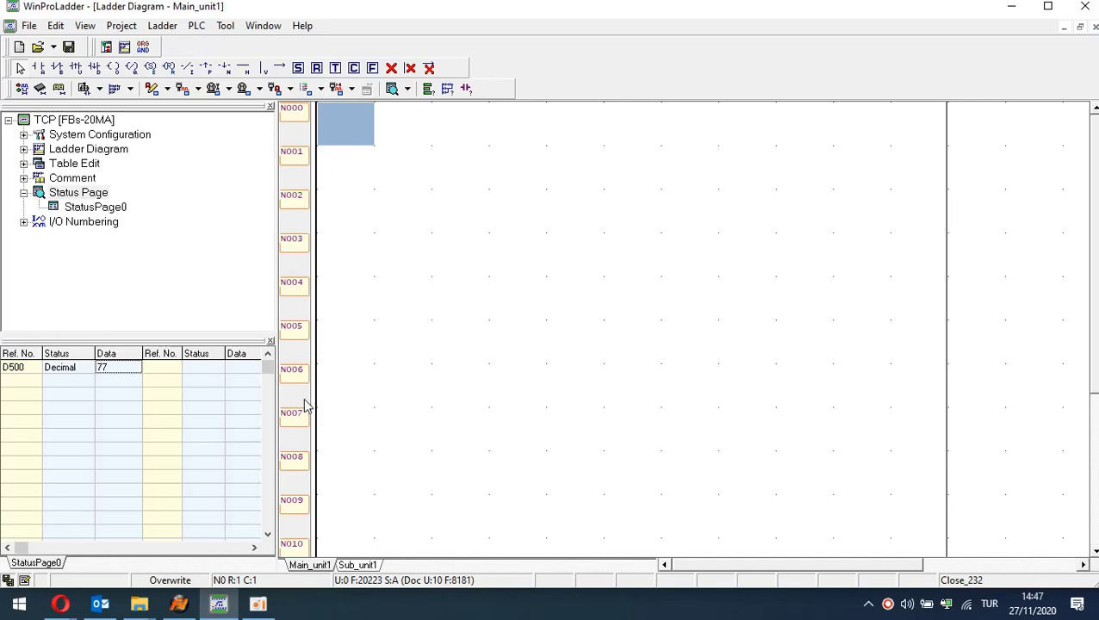
Switch to FvDesigner, launch the project simulation and set it to start in Çevrimiçi(30dk) mode
left_click(181, 605)
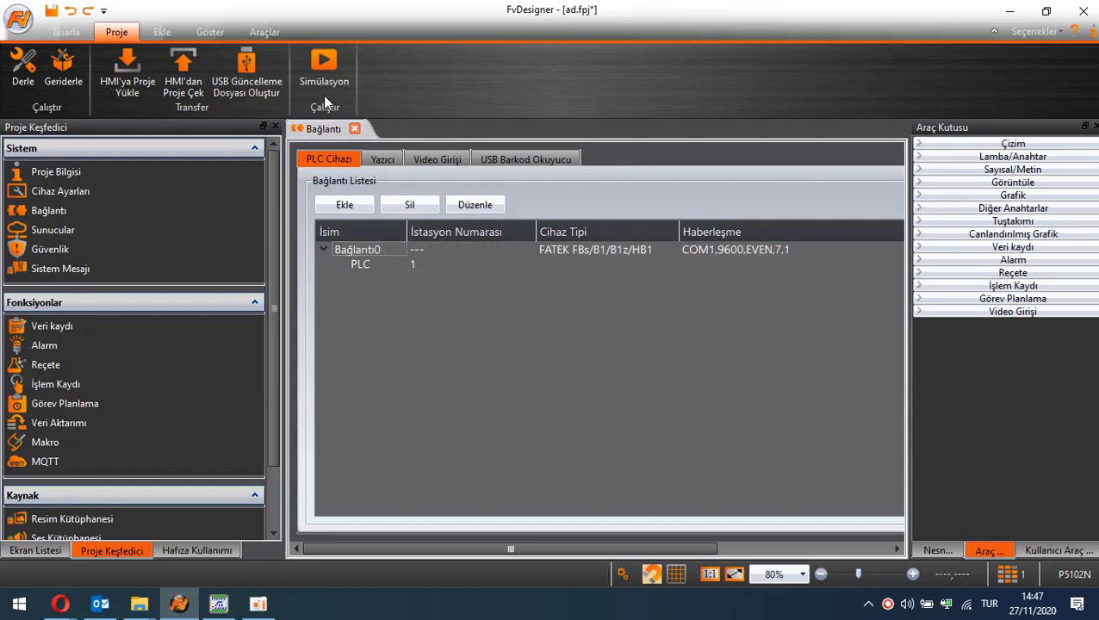
left_click(322, 73)
left_click(510, 312)
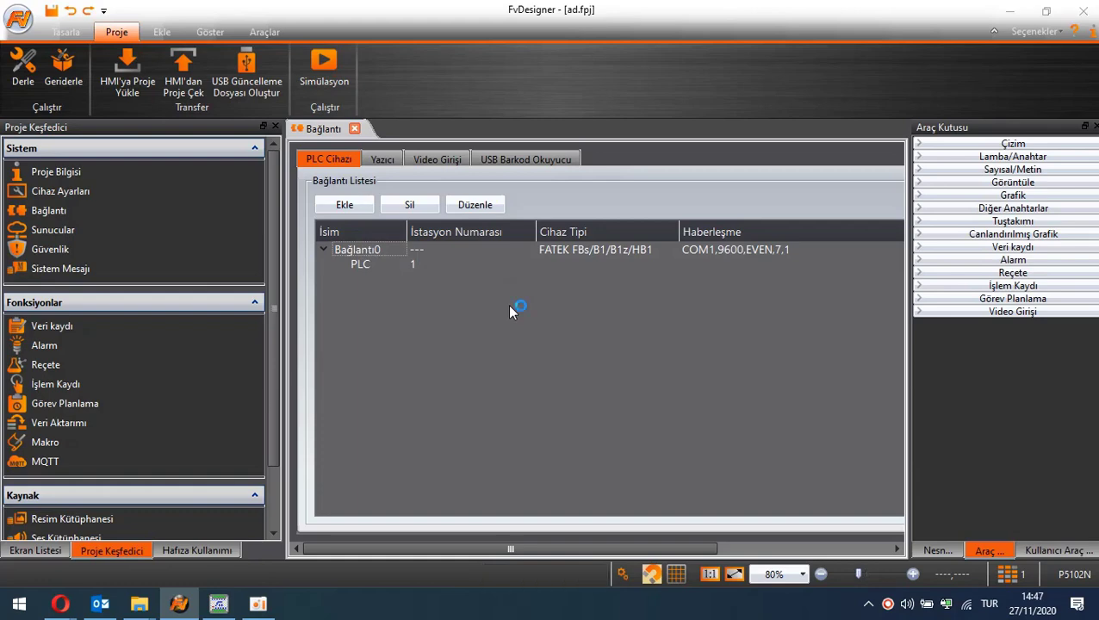
left_click(539, 212)
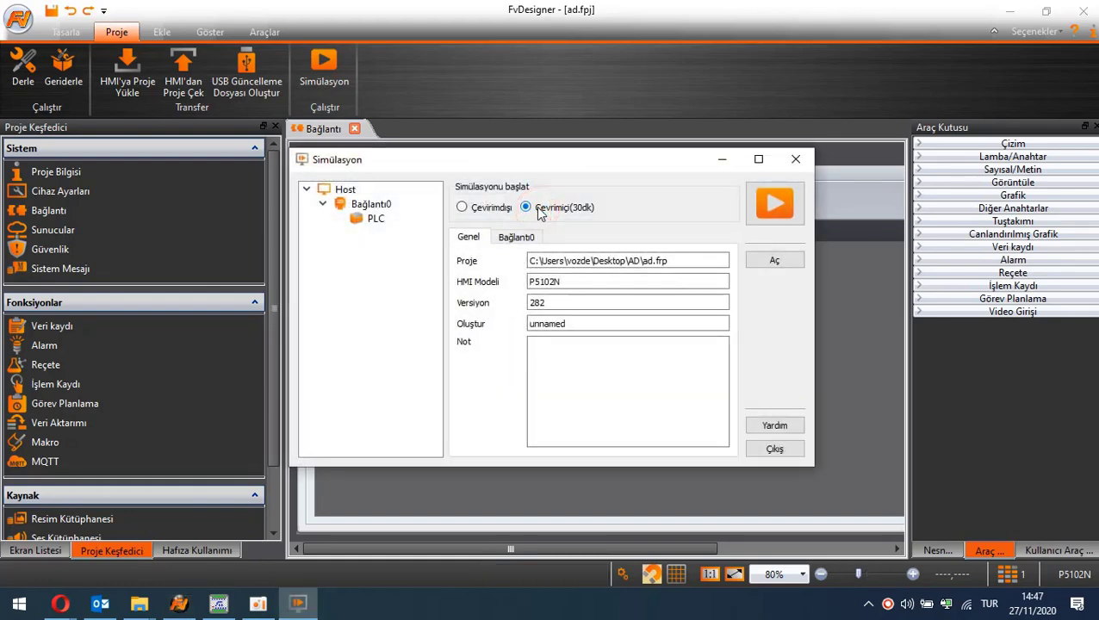
Set the Bağlantı0 connection's port to COM42 in the simulation settings
left_click(527, 238)
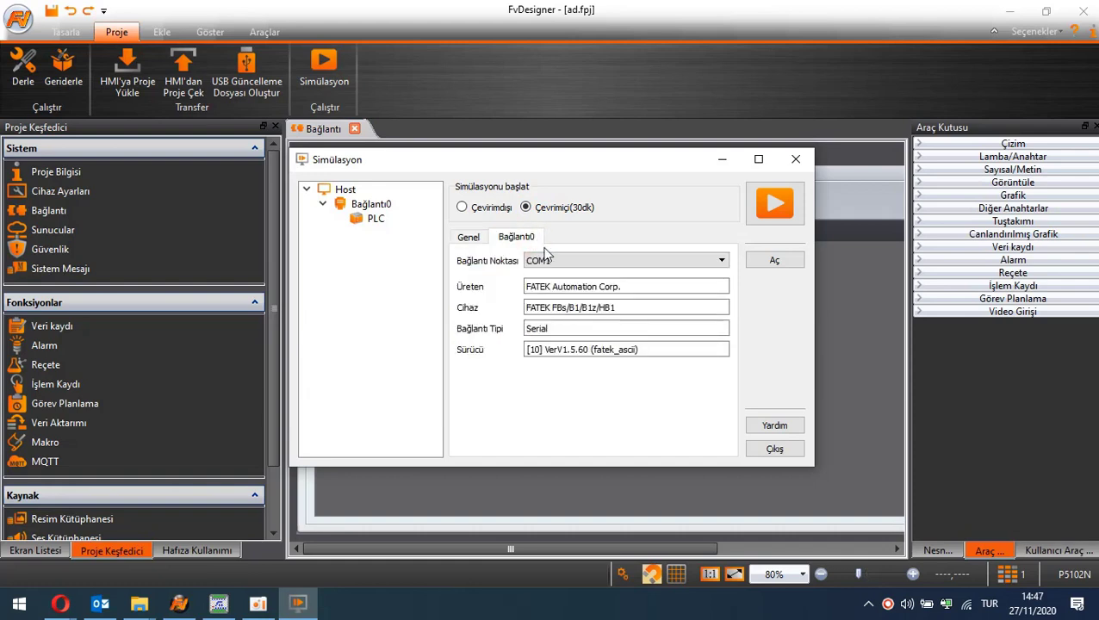
left_click(565, 260)
scroll(583, 332, "down", 3)
scroll(579, 333, "down", 5)
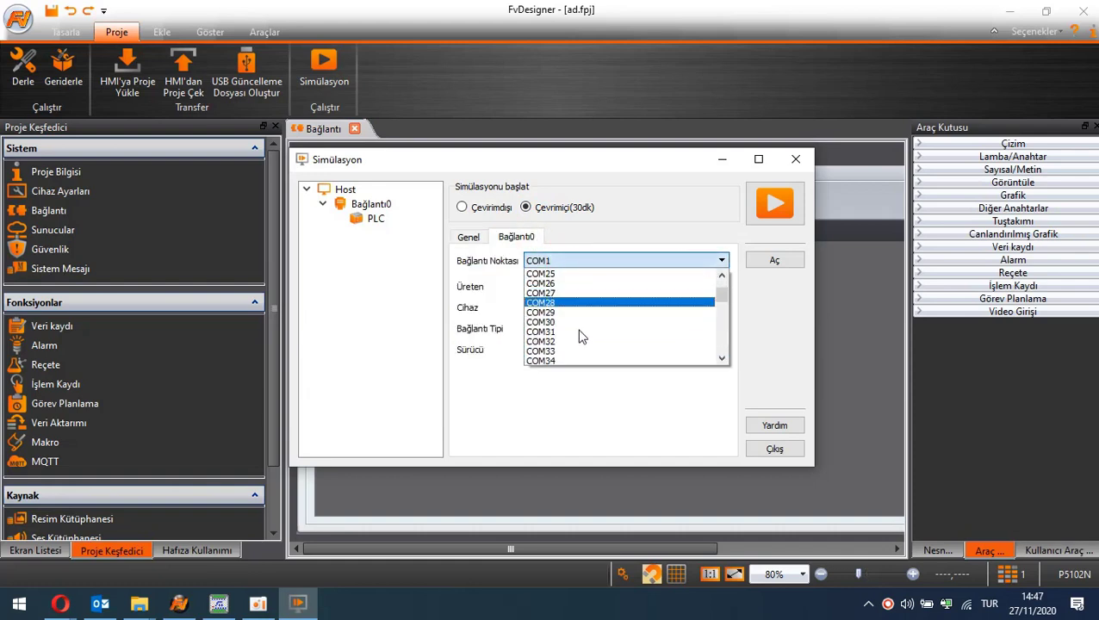
left_click(563, 362)
left_click(557, 261)
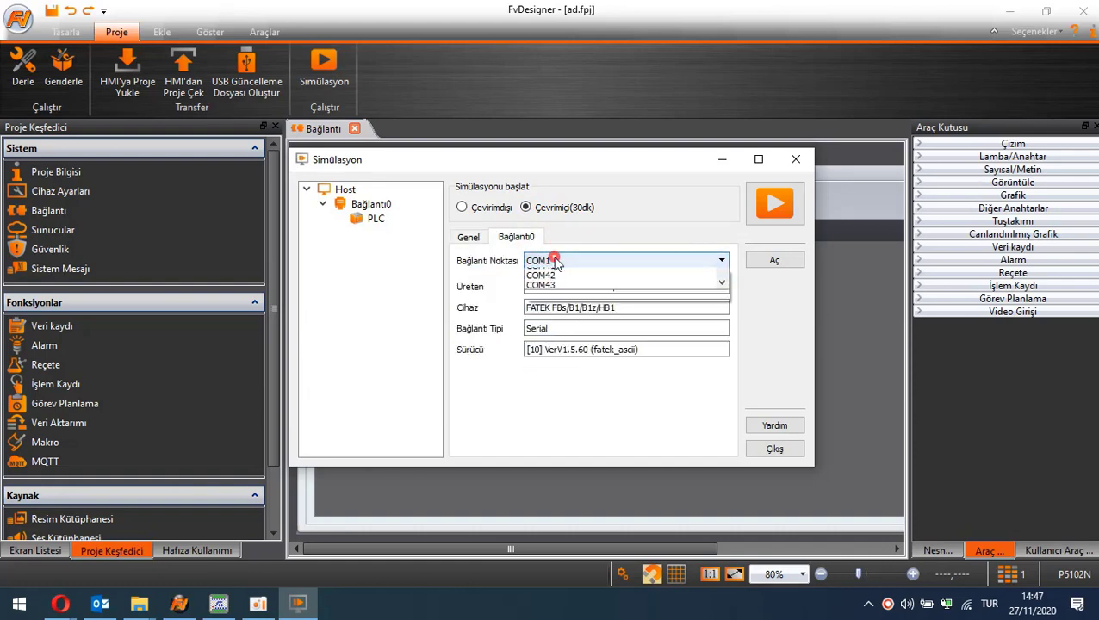
scroll(560, 336, "down", 10)
scroll(562, 349, "down", 1)
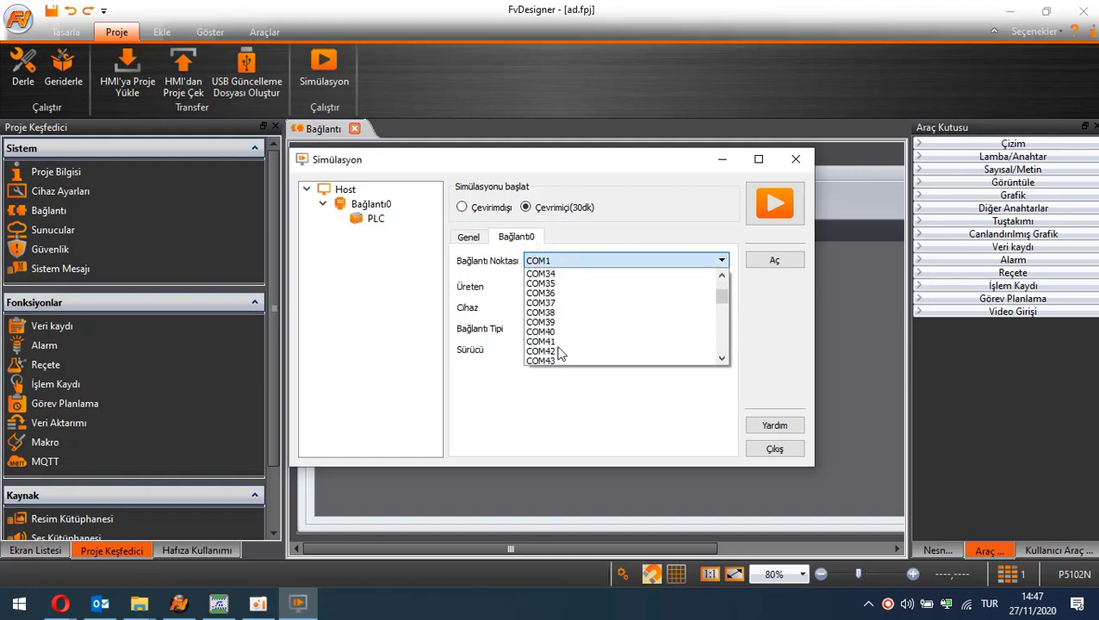
left_click(559, 351)
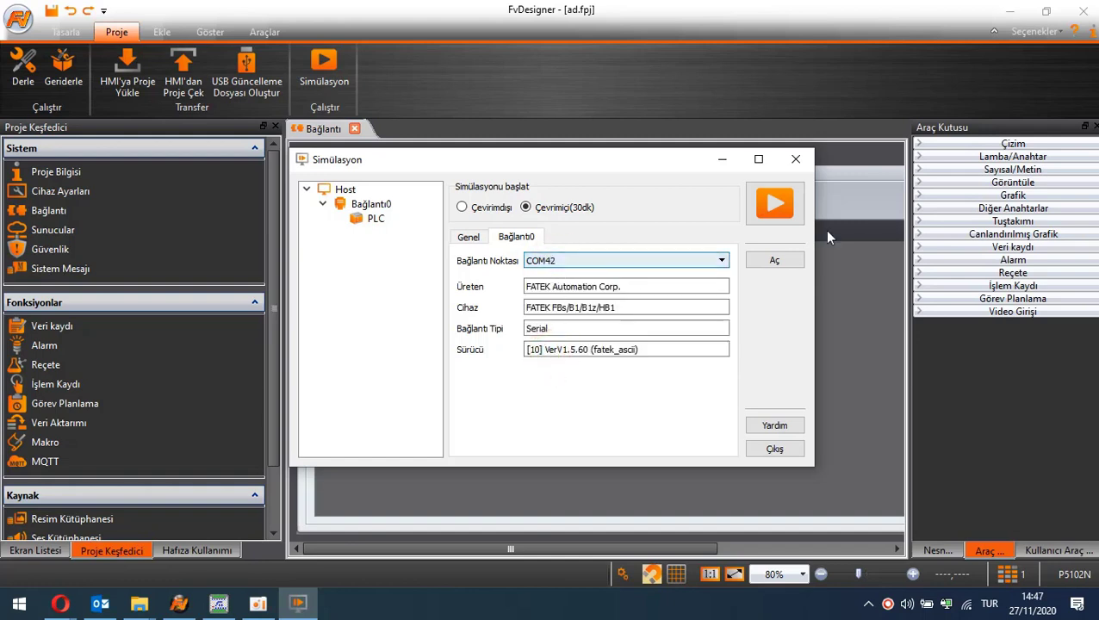
Run the HMI simulation and arrange the simulator and WinProLadder side by side
left_click(773, 206)
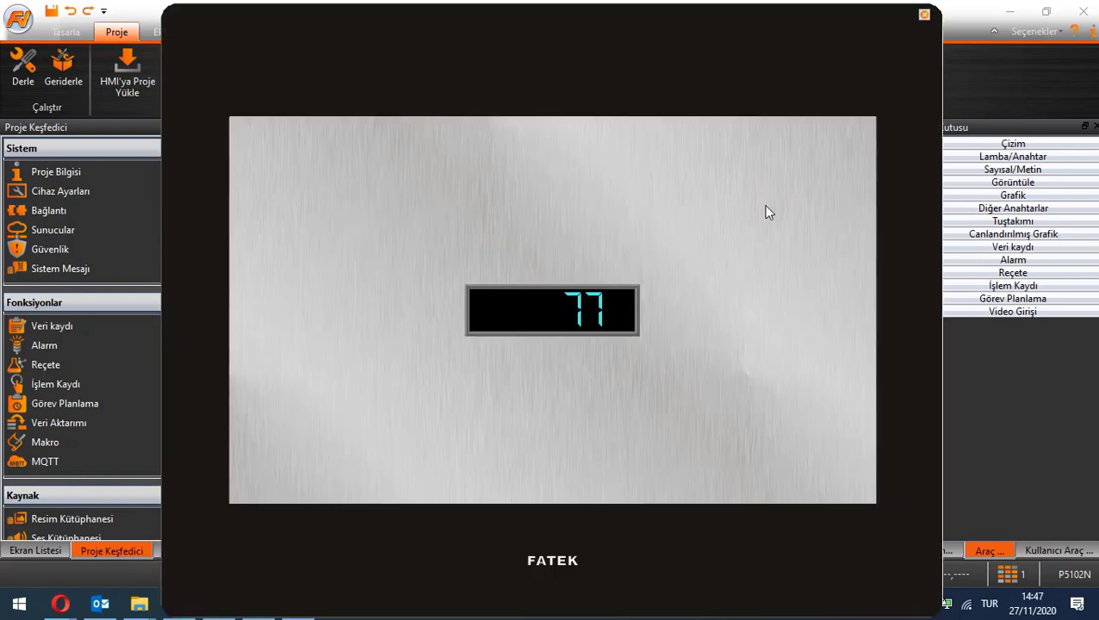
left_click_drag(627, 60, 831, 83)
left_click(218, 604)
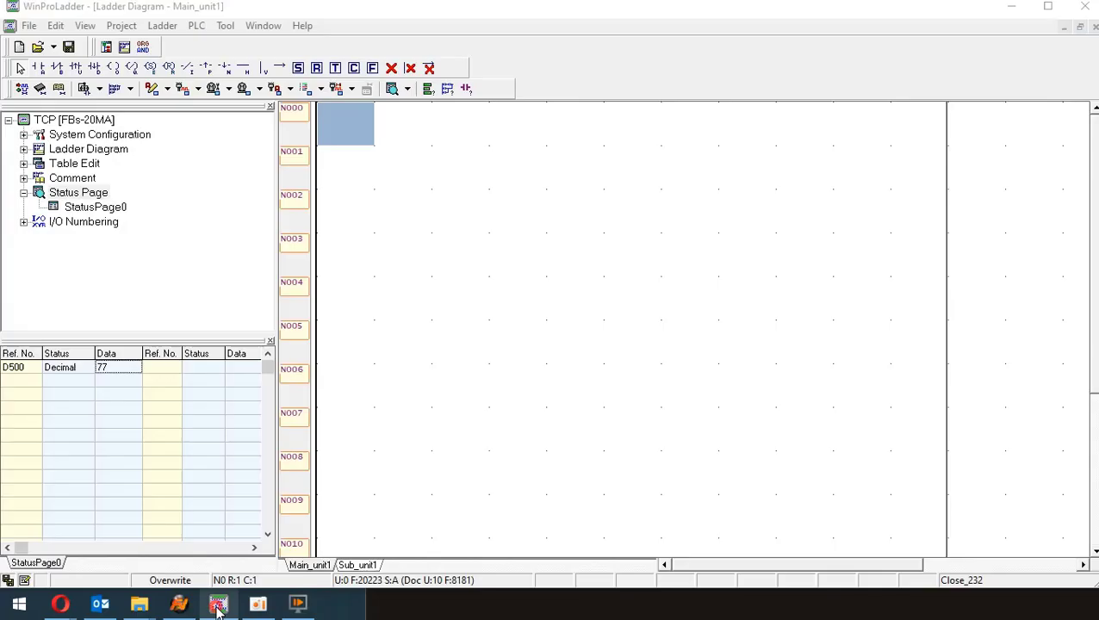
left_click_drag(559, 10, 2, 93)
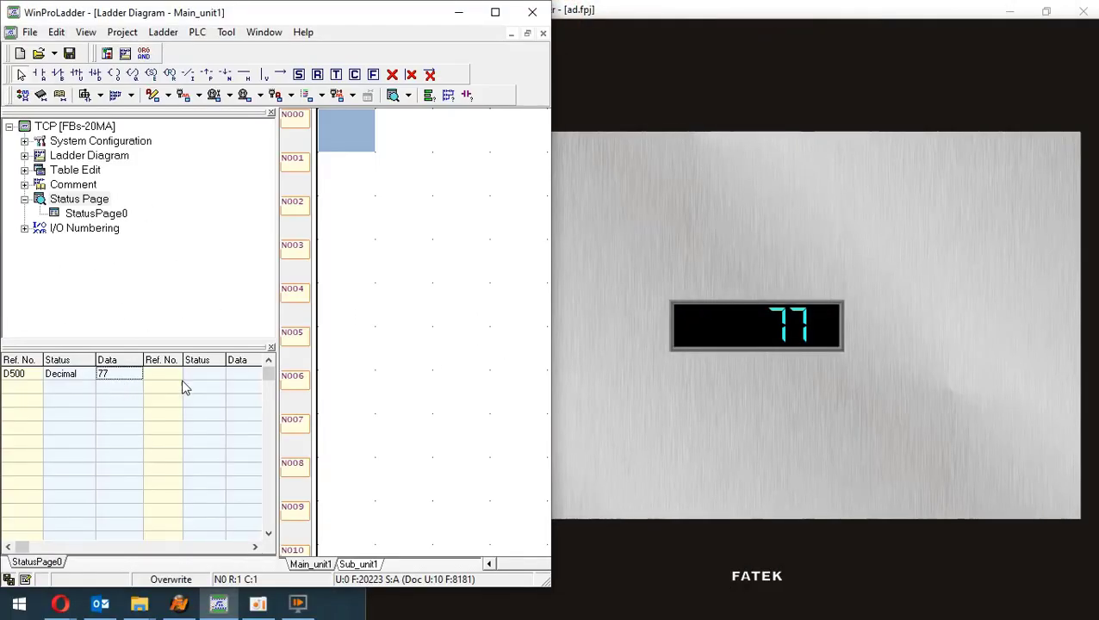
Enter 999 in the numeric display of the HMI simulator
left_click(751, 64)
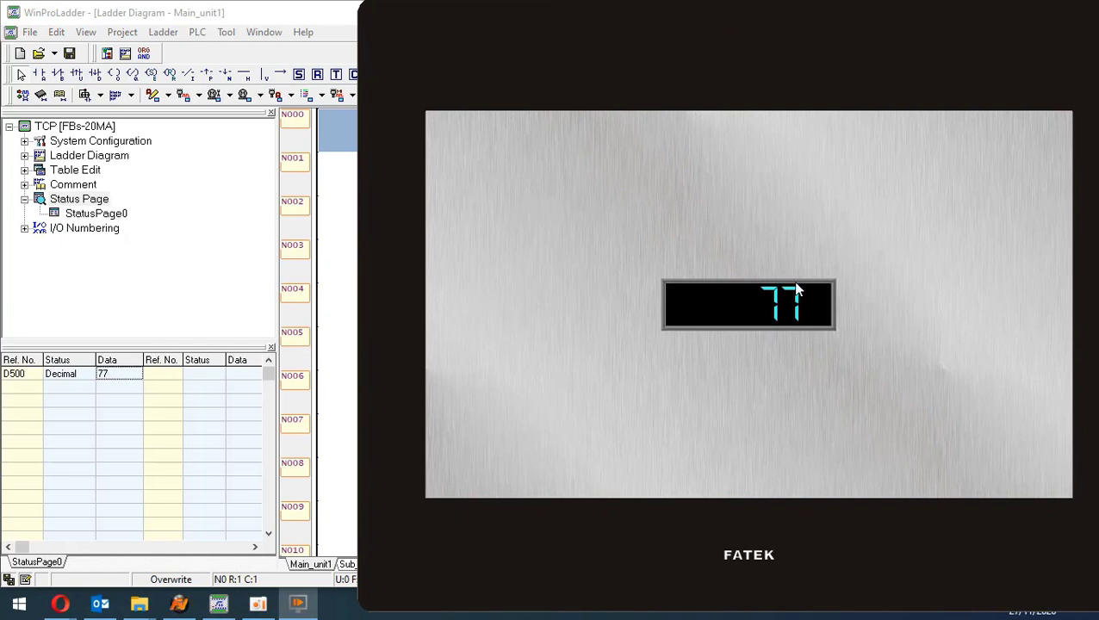
left_click(797, 290)
type("99")
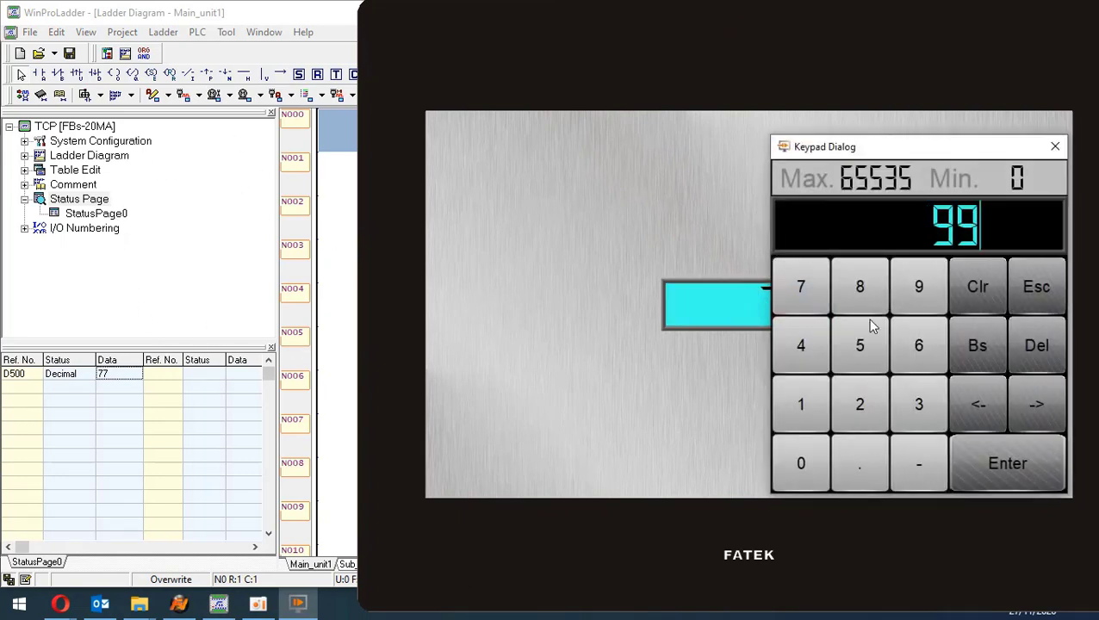
type("9")
key("Return")
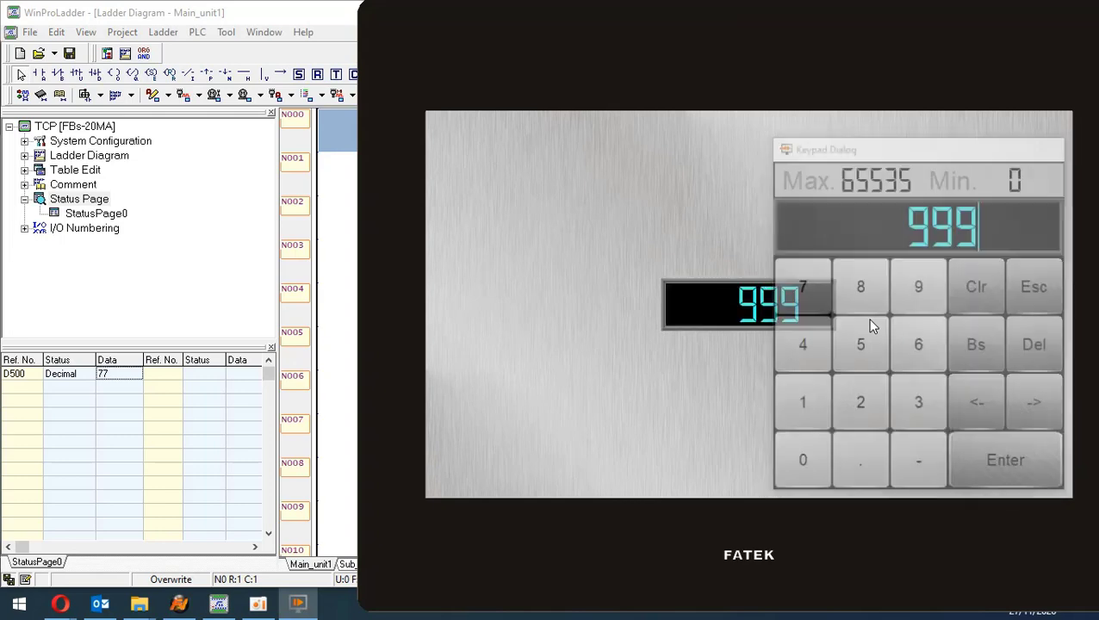
Close the HMI simulator and the simulation settings window, and maximize WinProLadder
left_click(1042, 45)
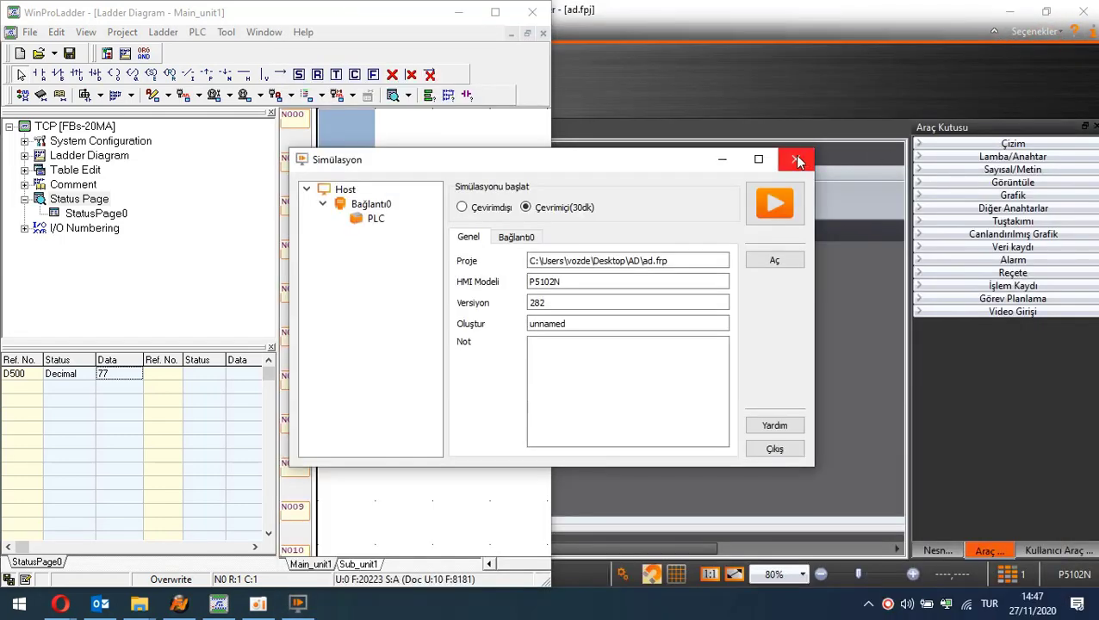
left_click(797, 160)
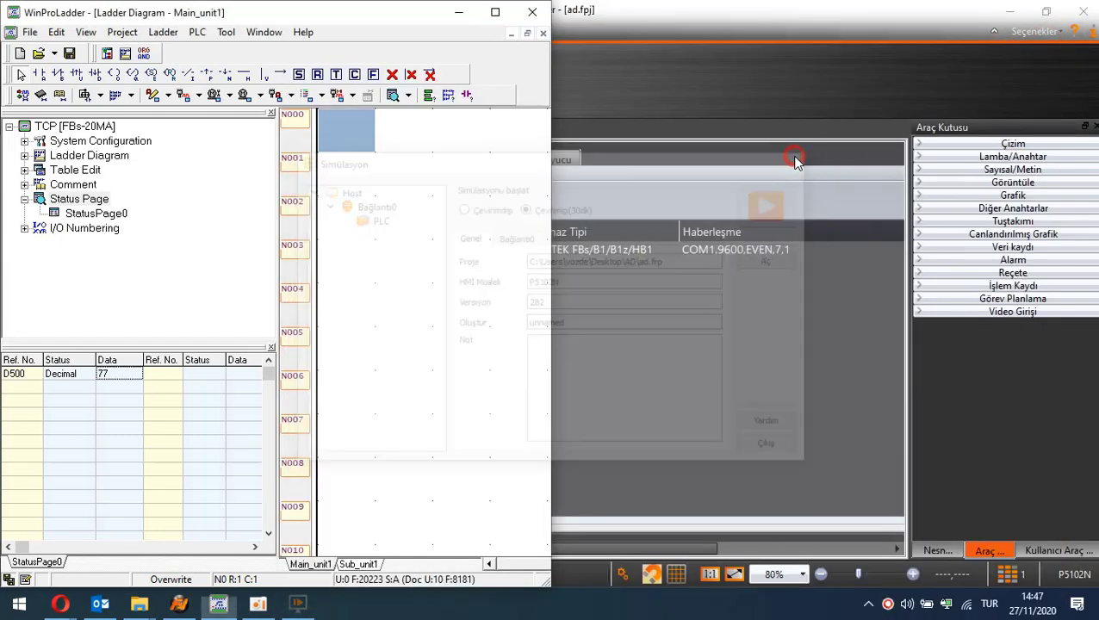
left_click(495, 12)
Put the PLC back on-line over the RS232 connection and dismiss the PLC status report to check D500
left_click(197, 26)
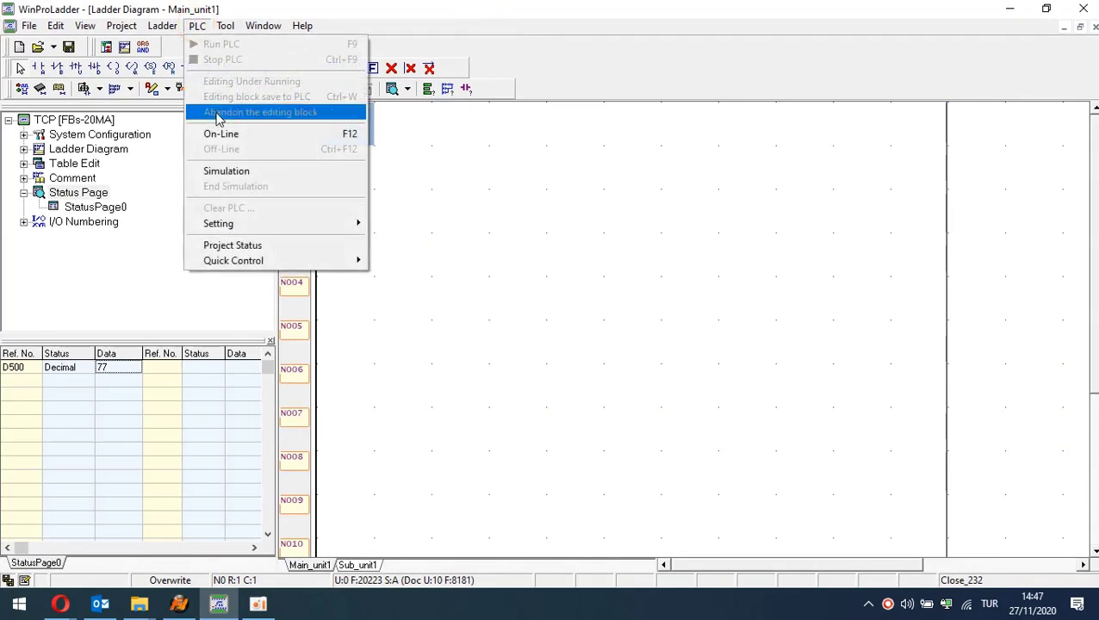
left_click(214, 131)
left_click(650, 430)
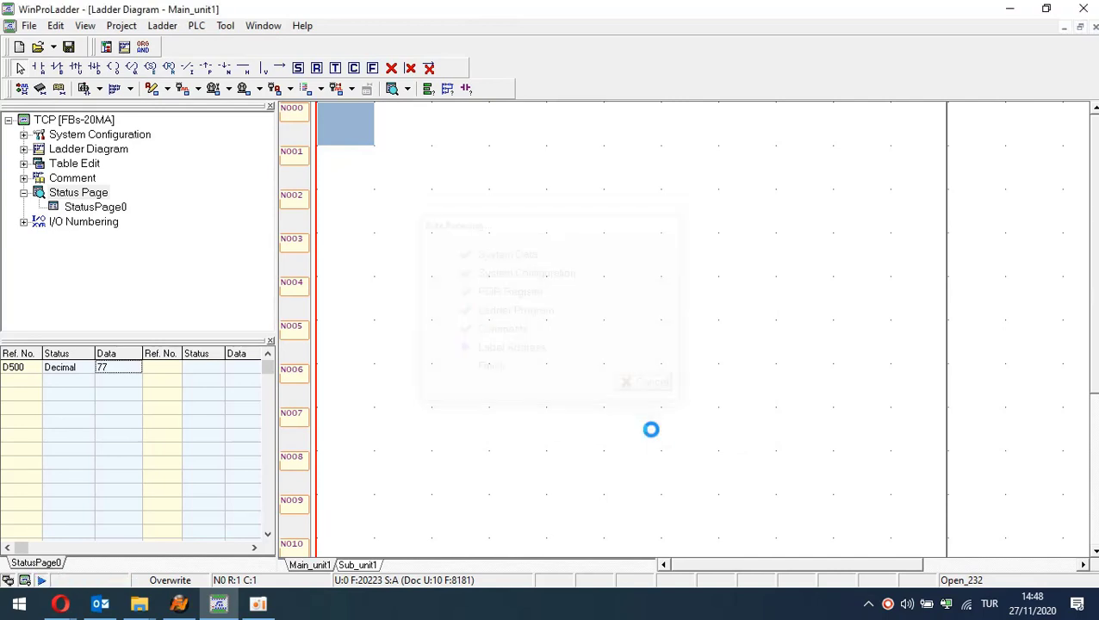
left_click(551, 448)
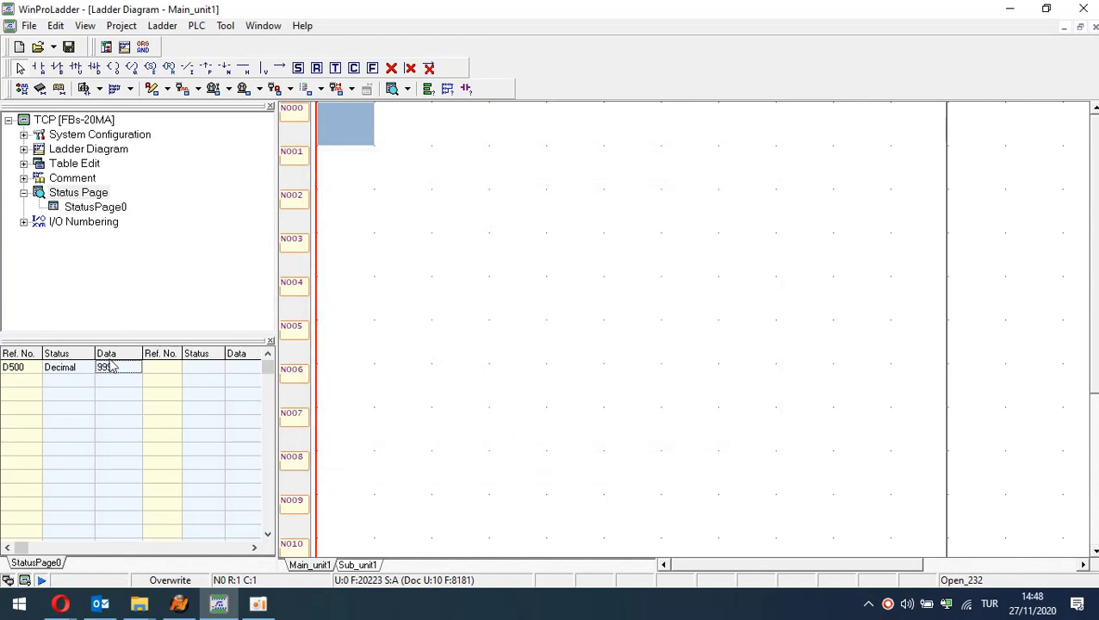